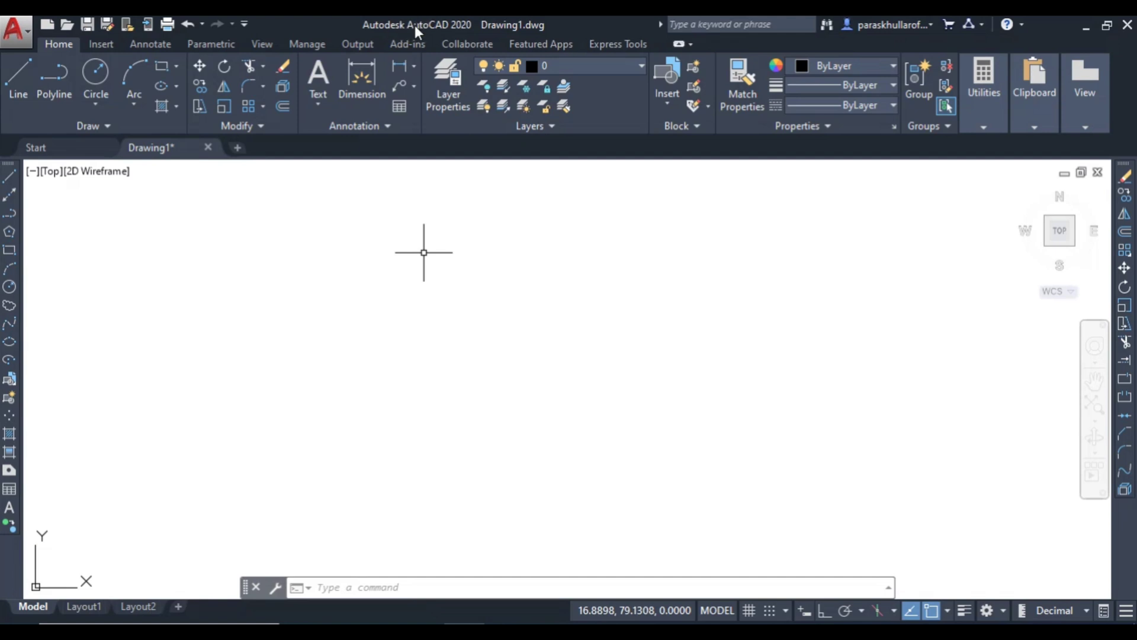
Draw a circle with a radius of 2.5 in the empty drawing area.
left_click(10, 289)
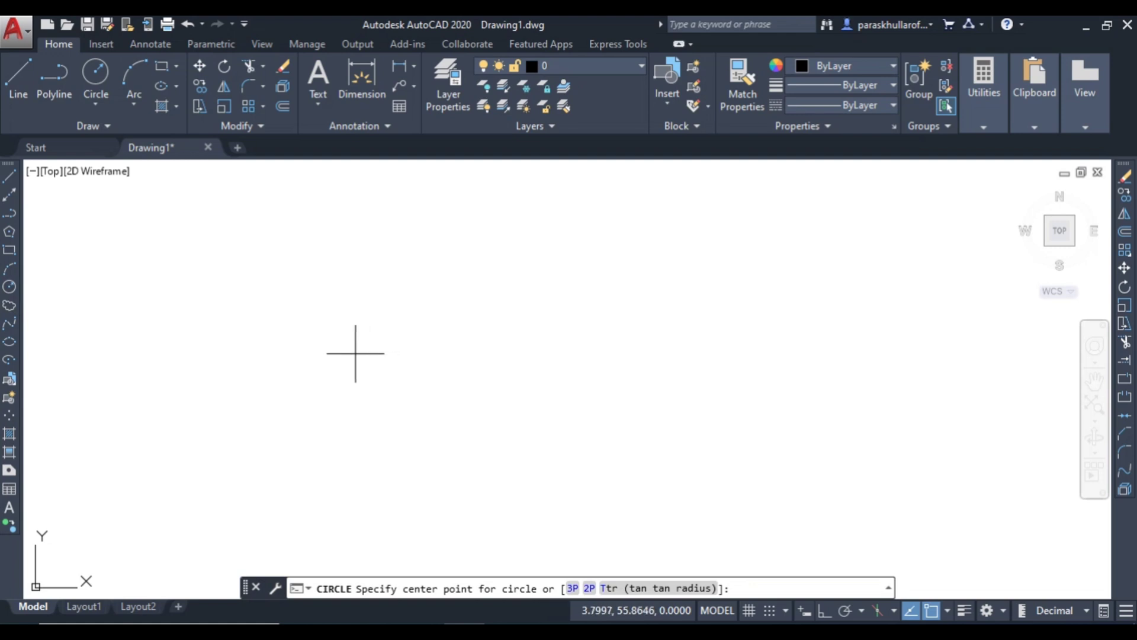
left_click(325, 316)
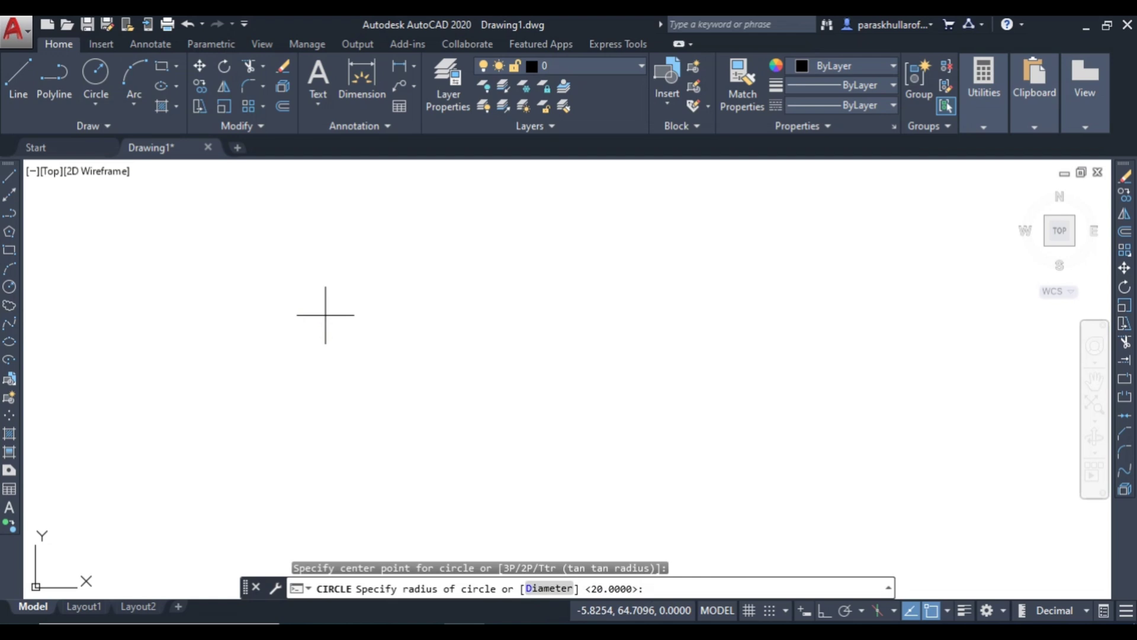
type("2.5")
key("Return")
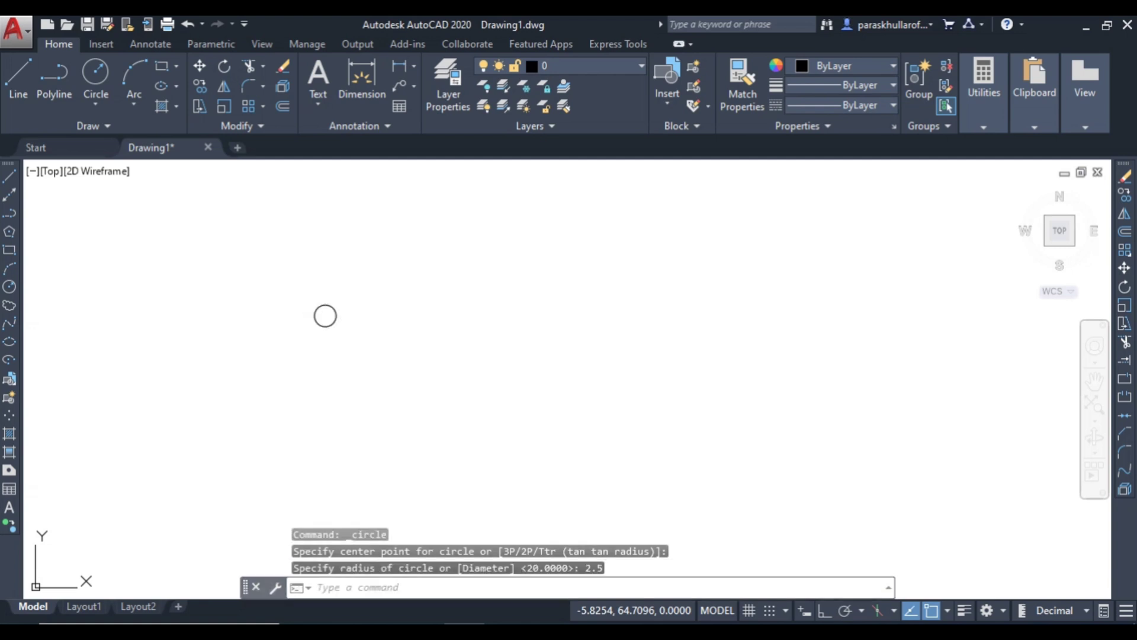
Start a rectangular array (ARRAYRECT) with the circle as its source object.
mouse_move(416, 340)
middle_mouse_down()
mouse_move(426, 327)
mouse_move(517, 369)
middle_mouse_up()
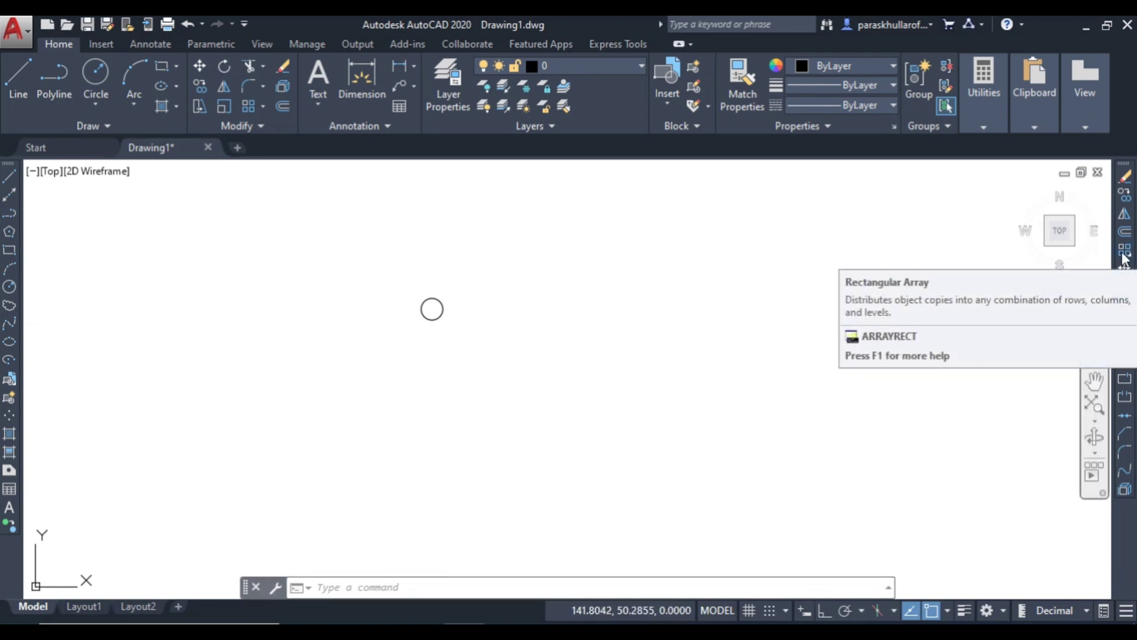
left_click(435, 591)
type("a")
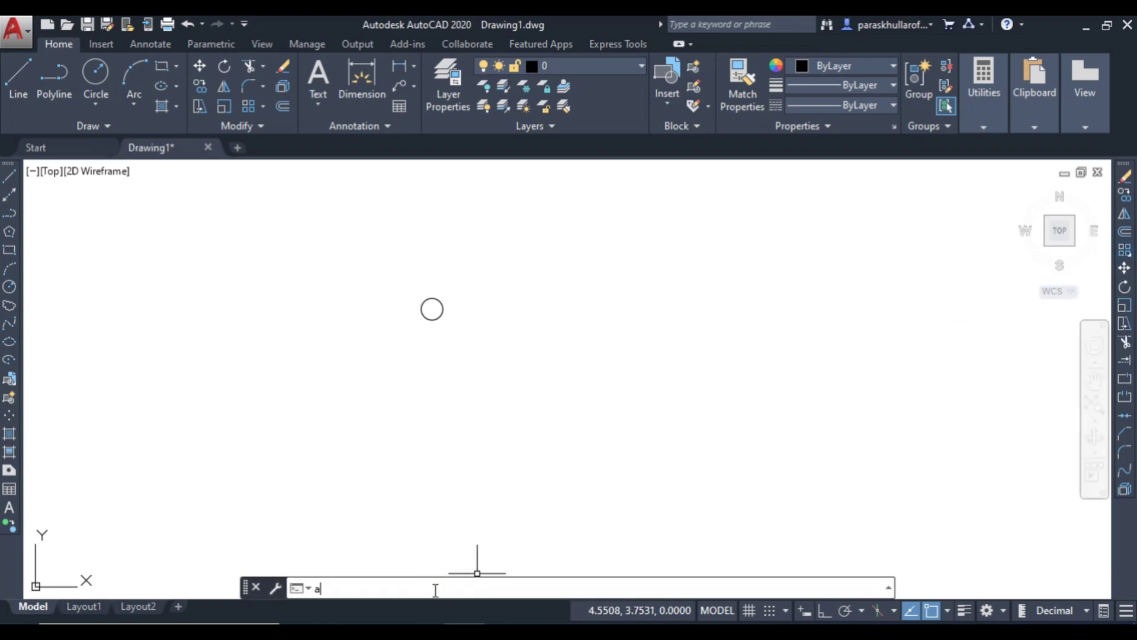
type("rray")
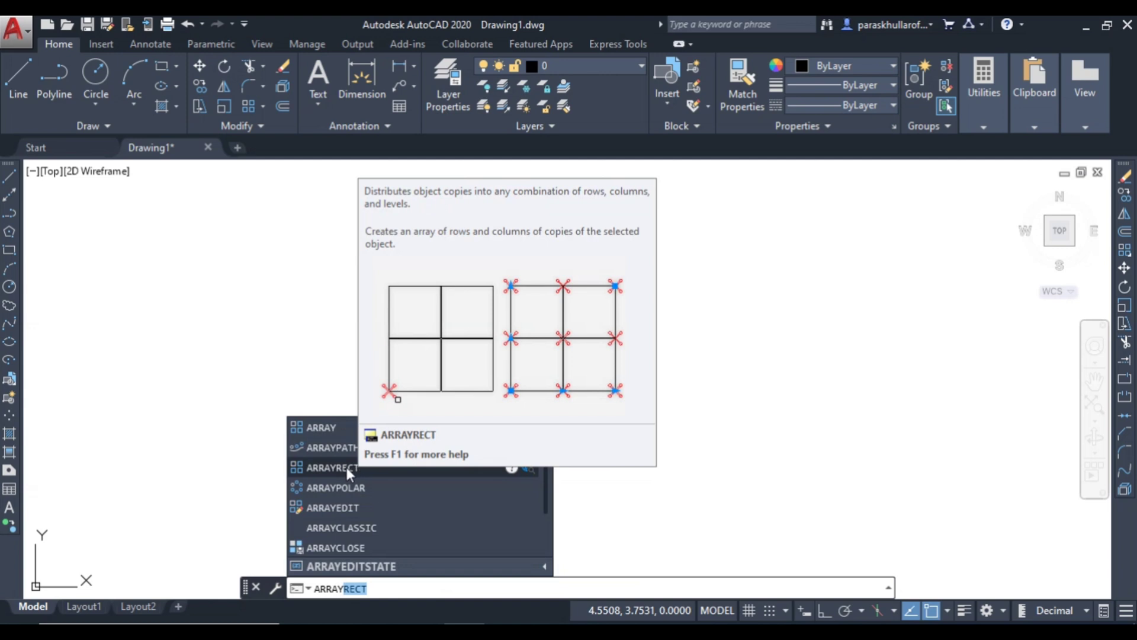
left_click(348, 472)
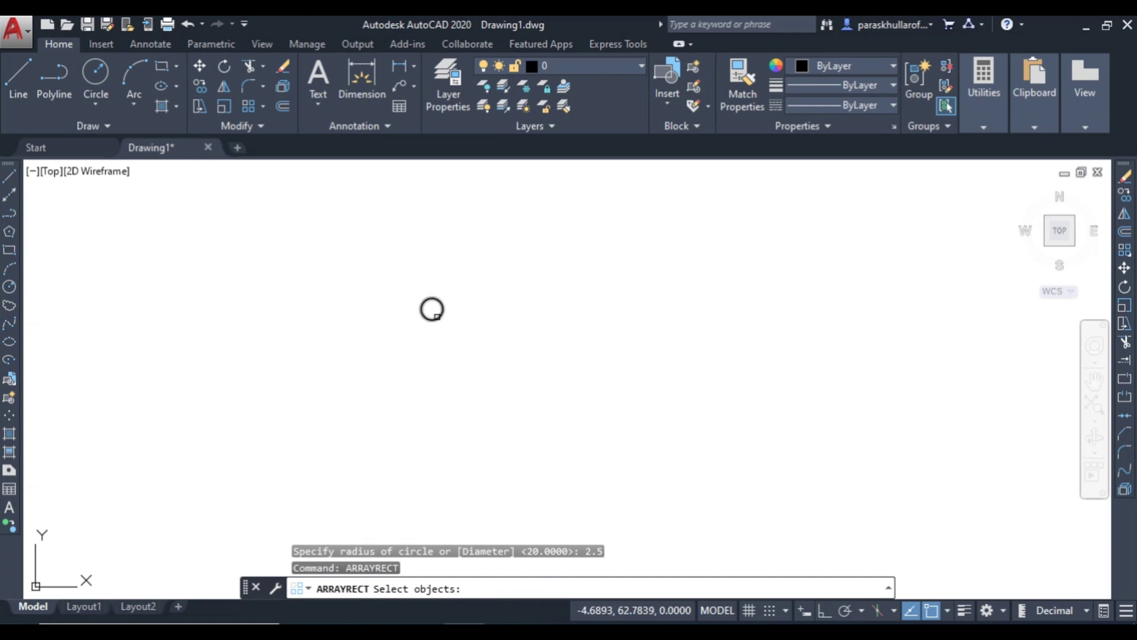
left_click(440, 317)
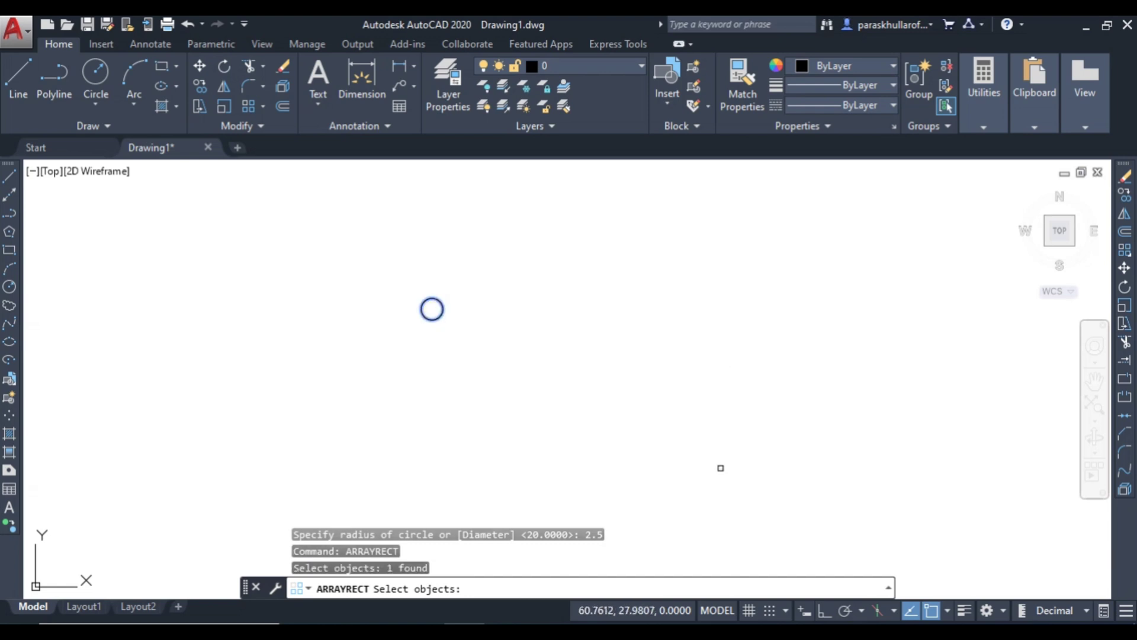
key("Return")
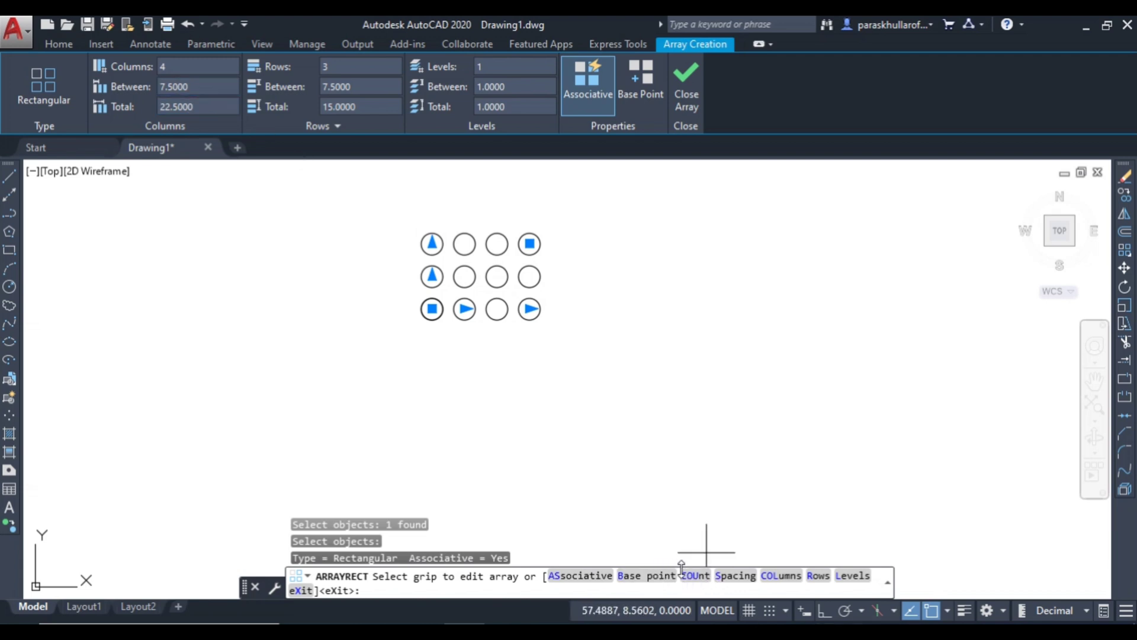
Set the rectangular array to 8 columns with a distance of 10 between columns.
left_click(781, 576)
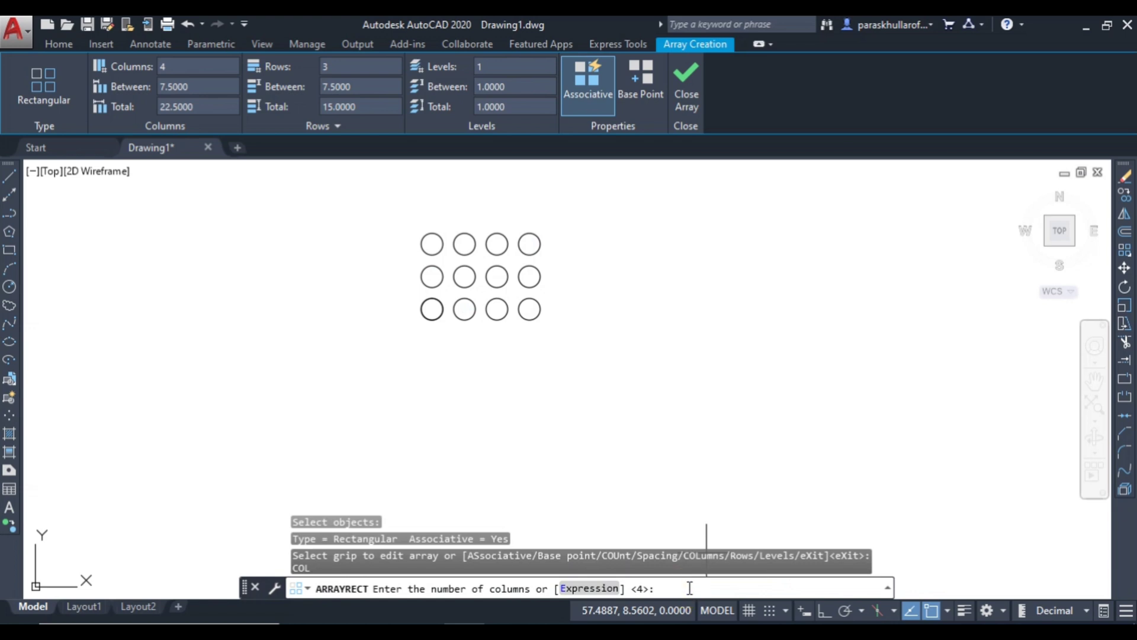
type("8")
key("Return")
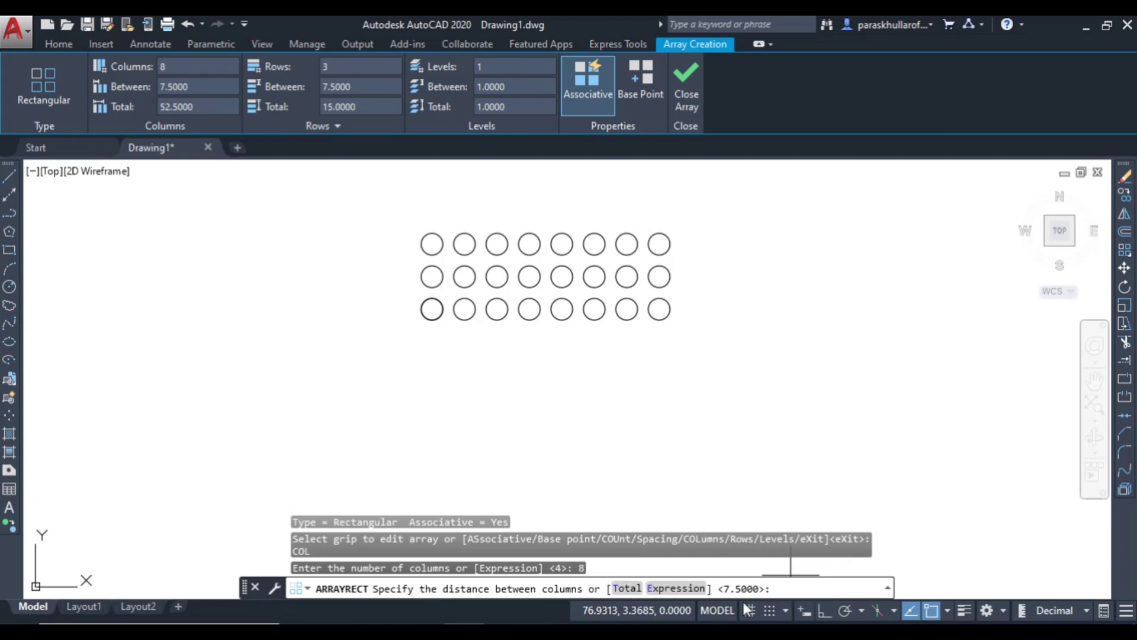
left_click(780, 589)
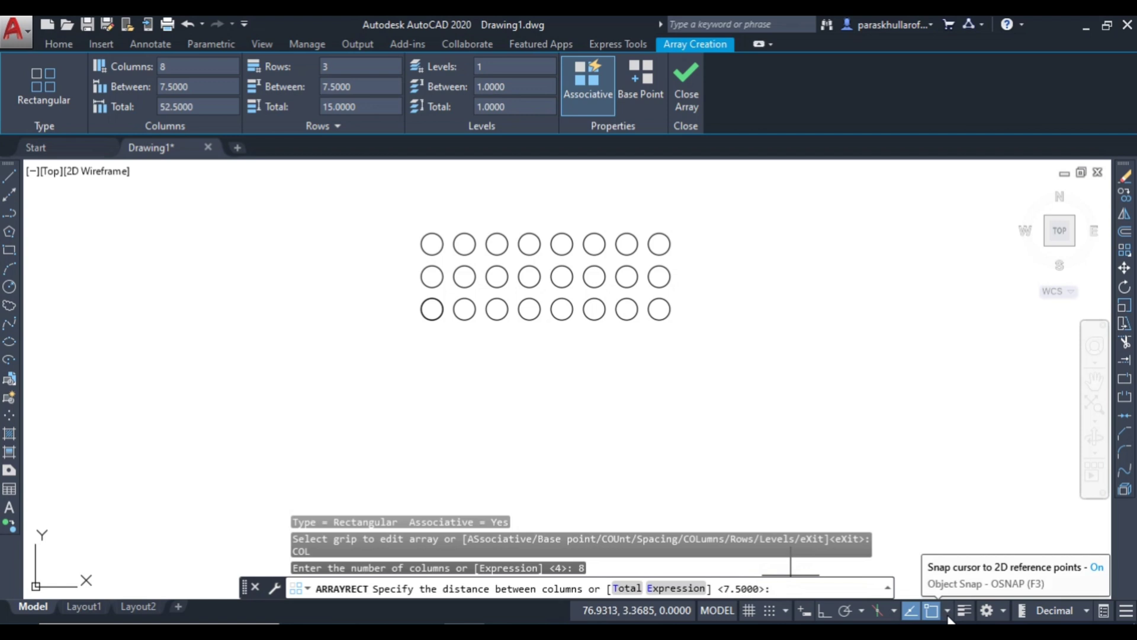
type("10")
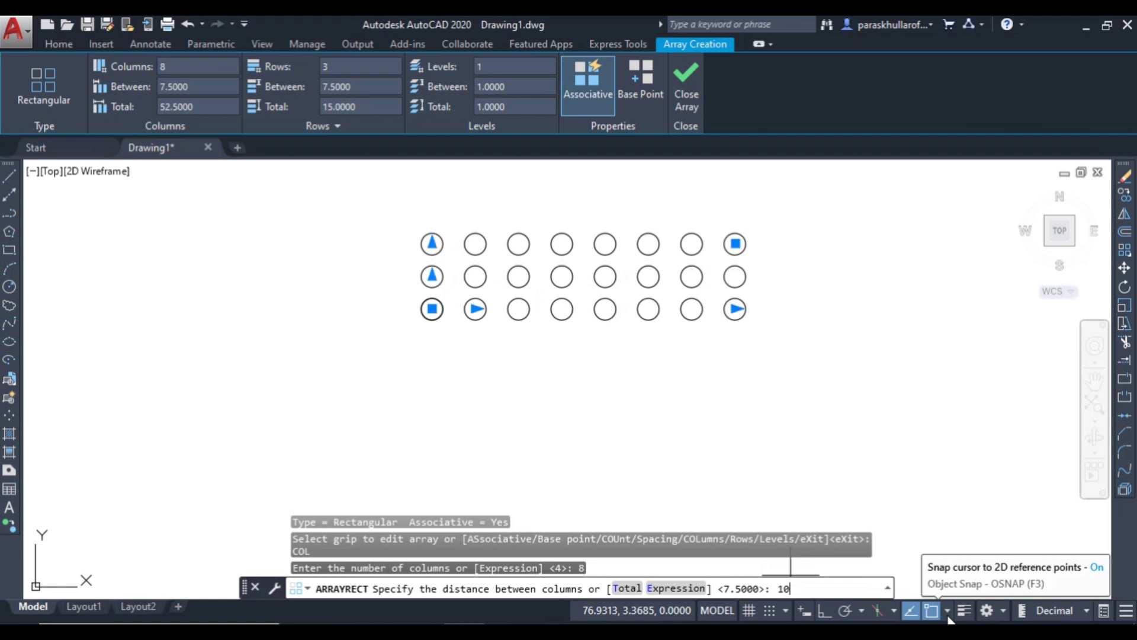
key("Return")
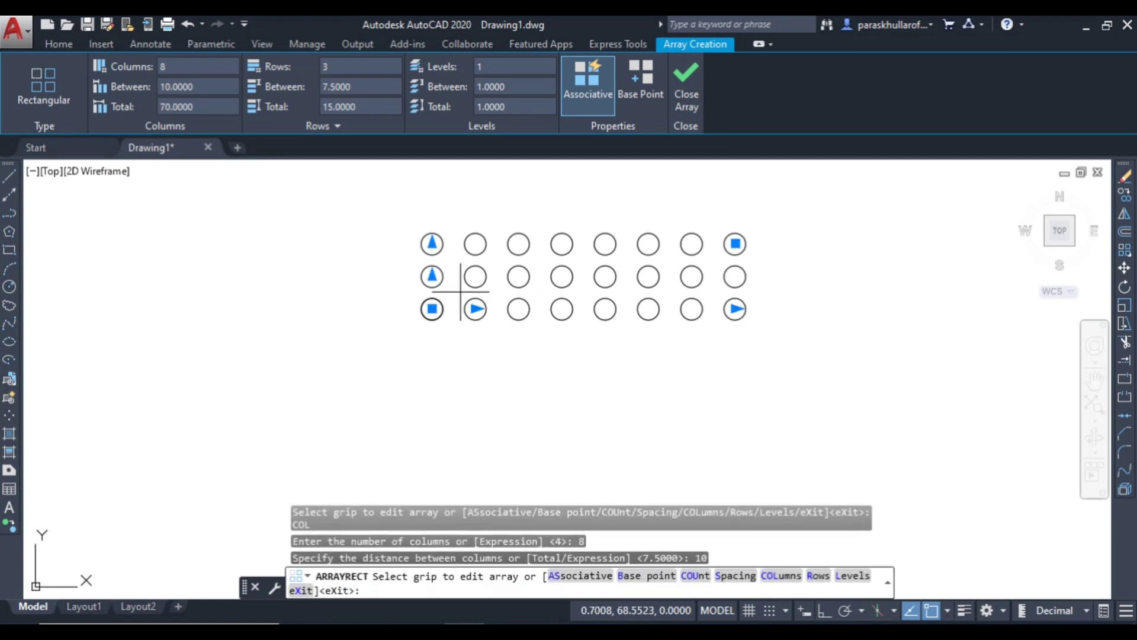
Set the array to 12 rows spaced 10 apart, accept the default row elevation and finish the array.
middle_click_drag(625, 357, 581, 364)
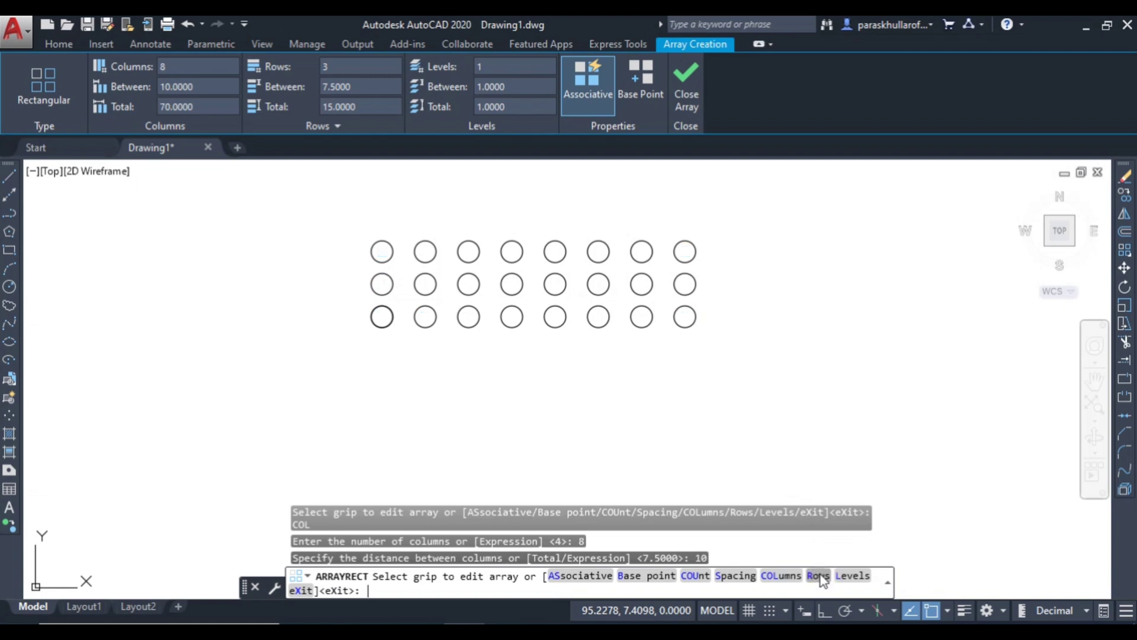
left_click(818, 576)
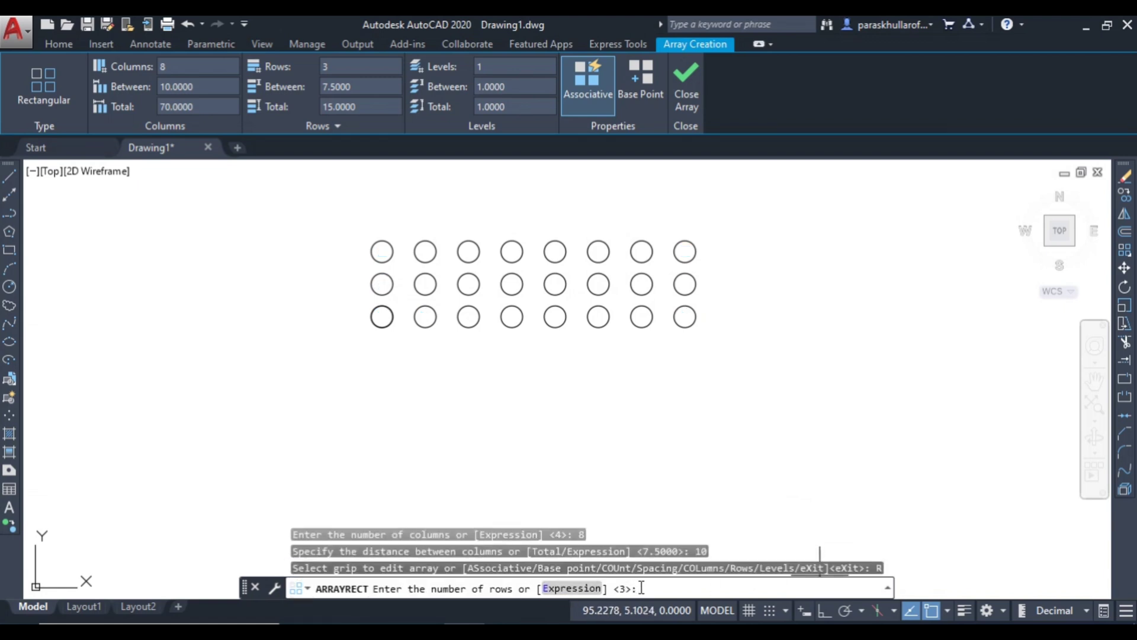
type("12")
key("Return")
middle_click_drag(757, 314, 766, 481)
middle_click_drag(766, 481, 766, 498)
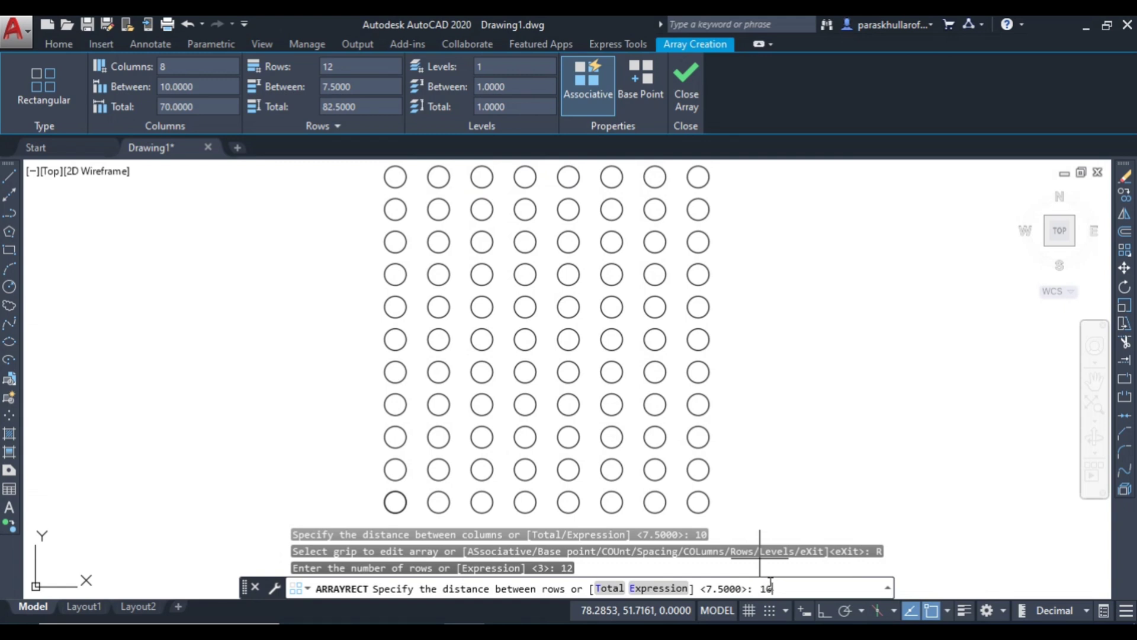
key("Return")
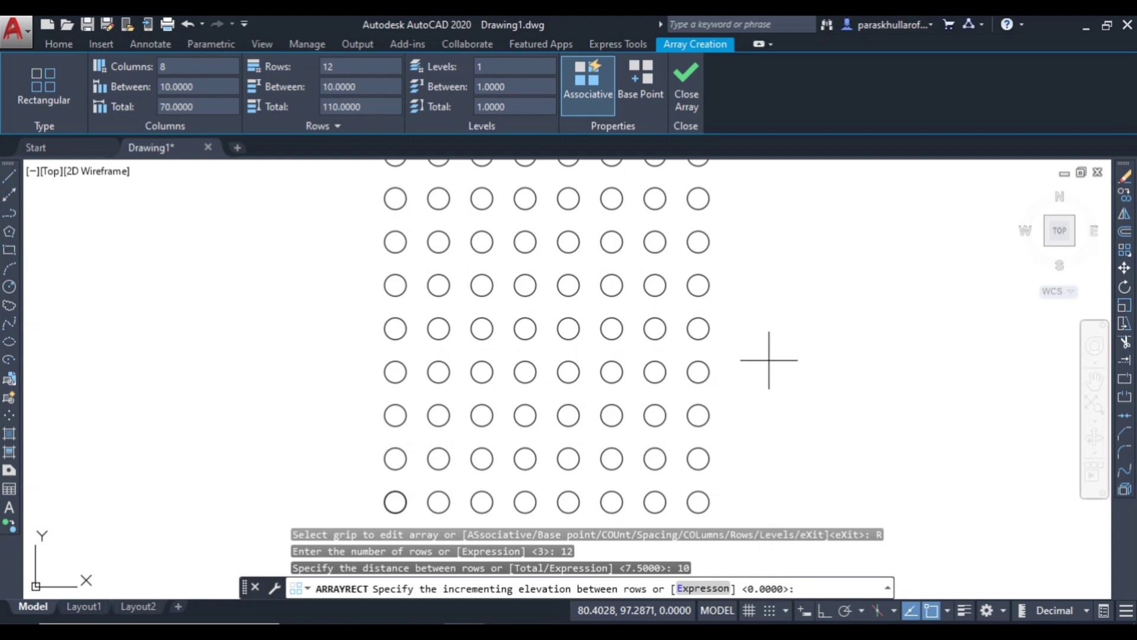
key("Return")
key("Return")
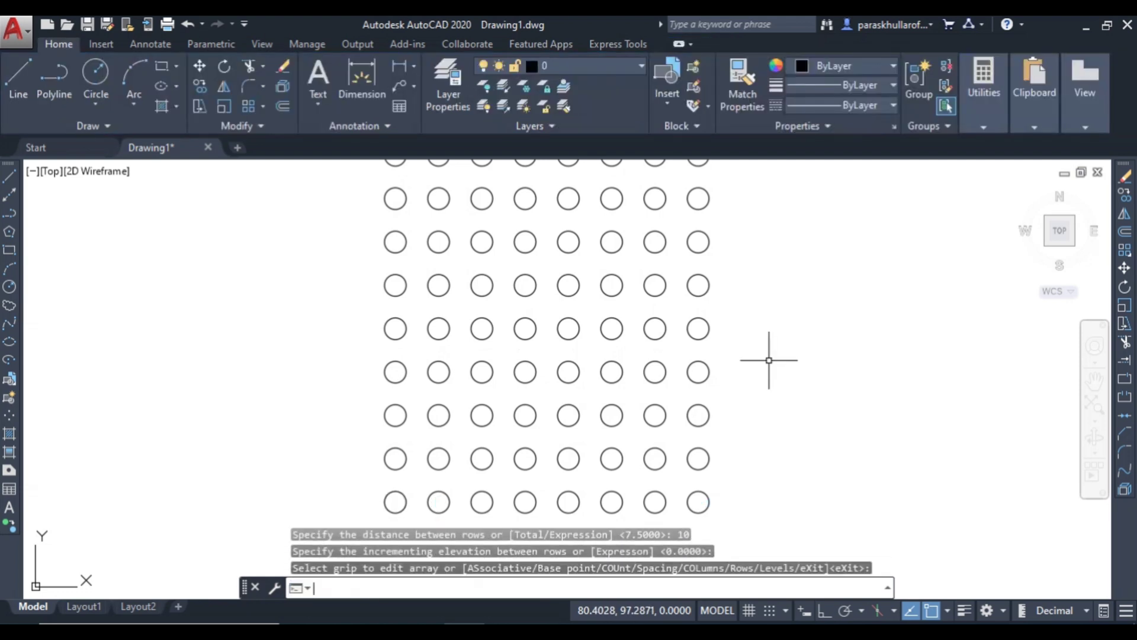
Look over the whole circle grid, and undo the rectangular array to return to the single circle.
scroll(717, 355, "down", 2)
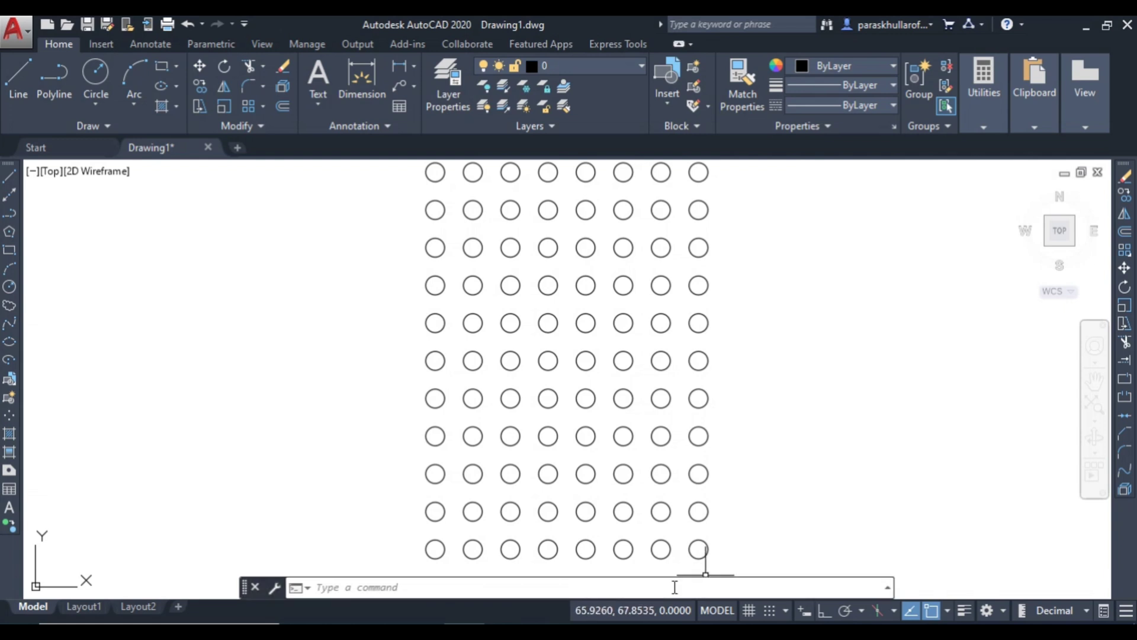
scroll(802, 563, "down", 2)
middle_click_drag(779, 563, 791, 464)
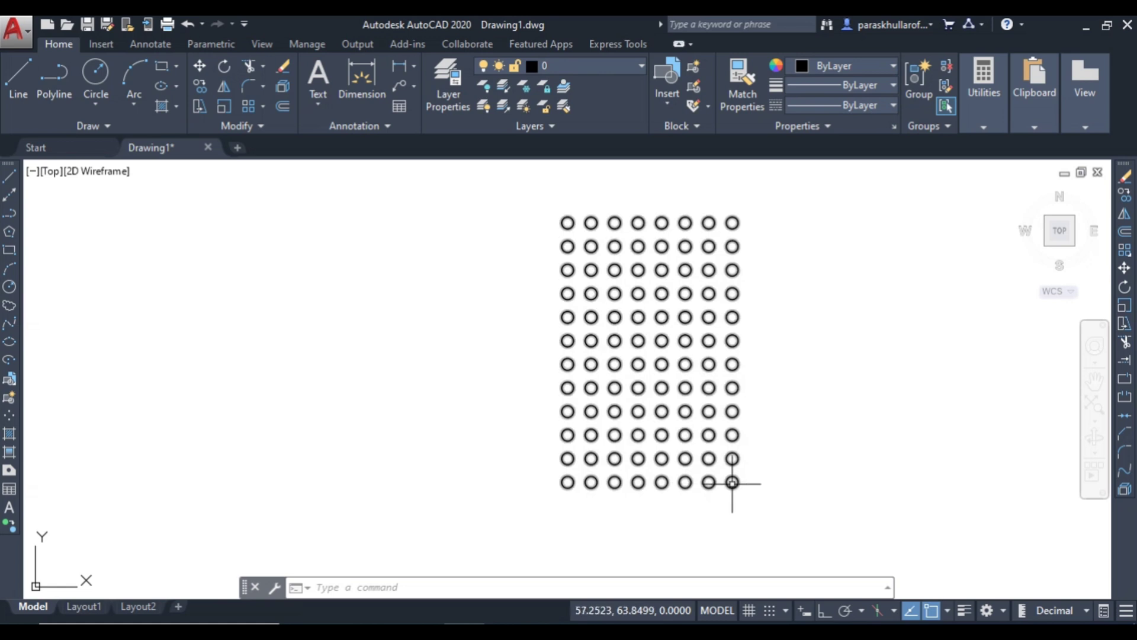
middle_click(854, 385)
middle_click(853, 385)
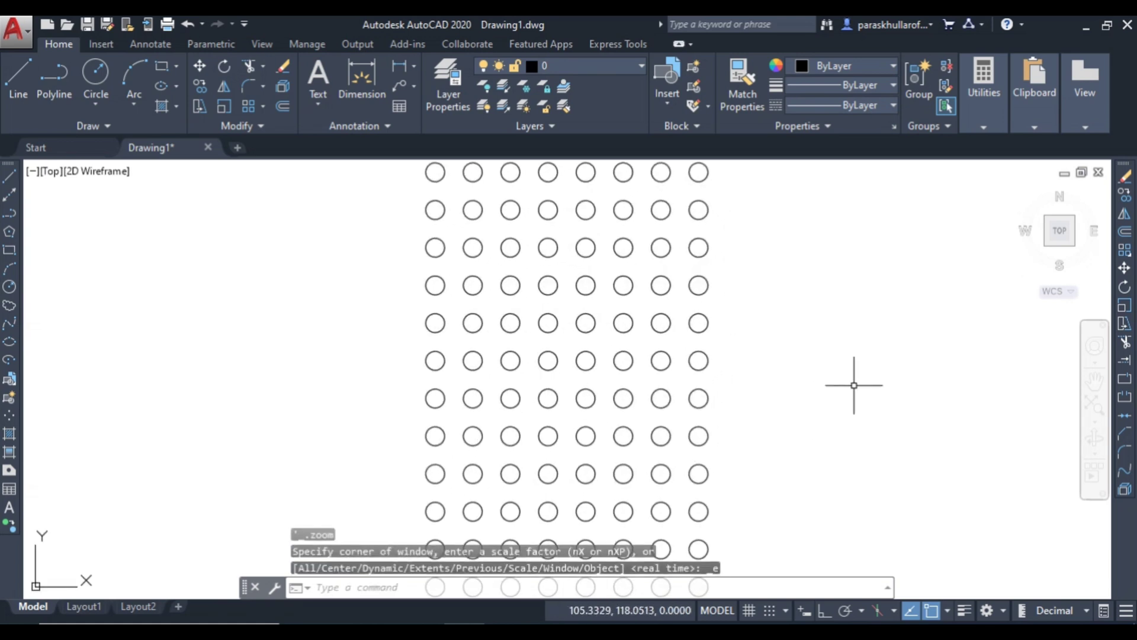
key("ctrl+z")
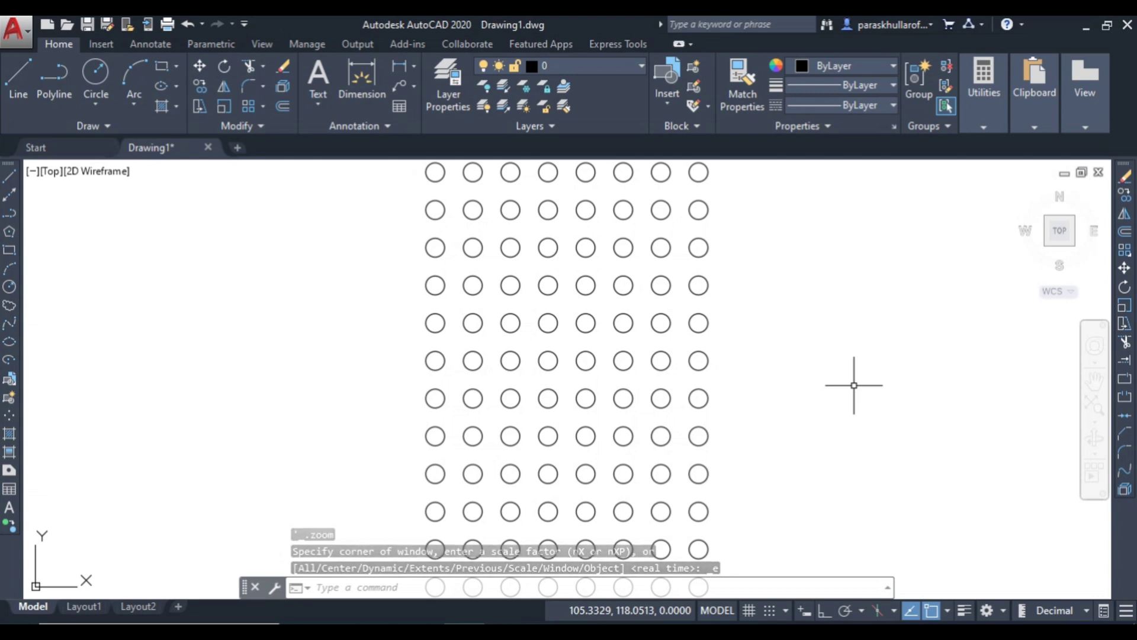
key("ctrl+z")
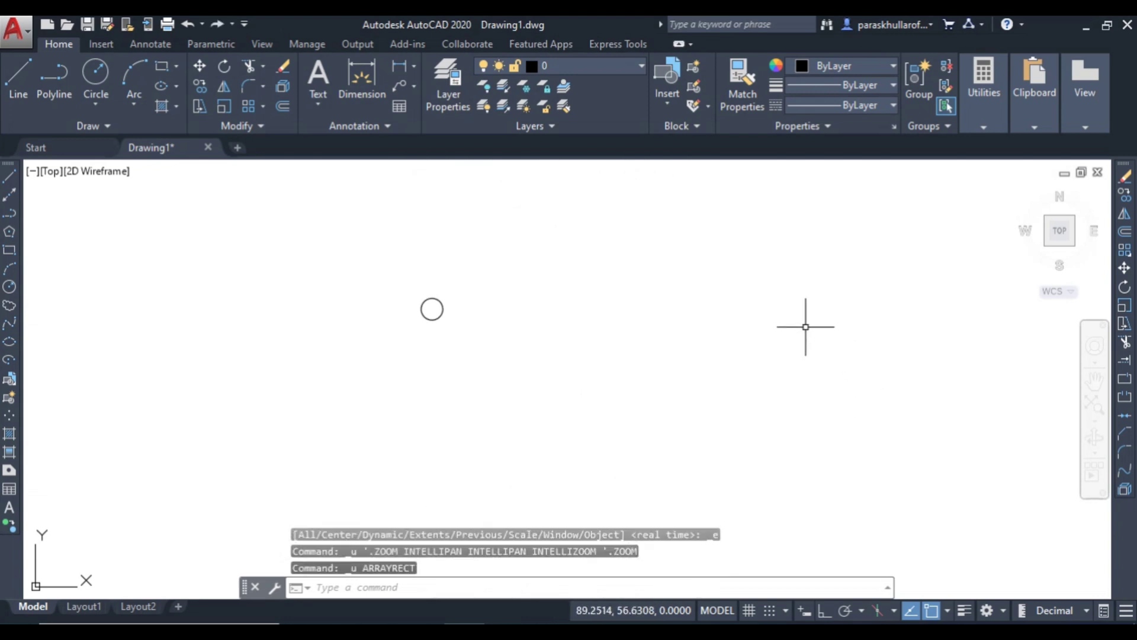
Create a polar array of the circle with its center point about 51 units from the circle's center at 180°.
left_click(410, 585)
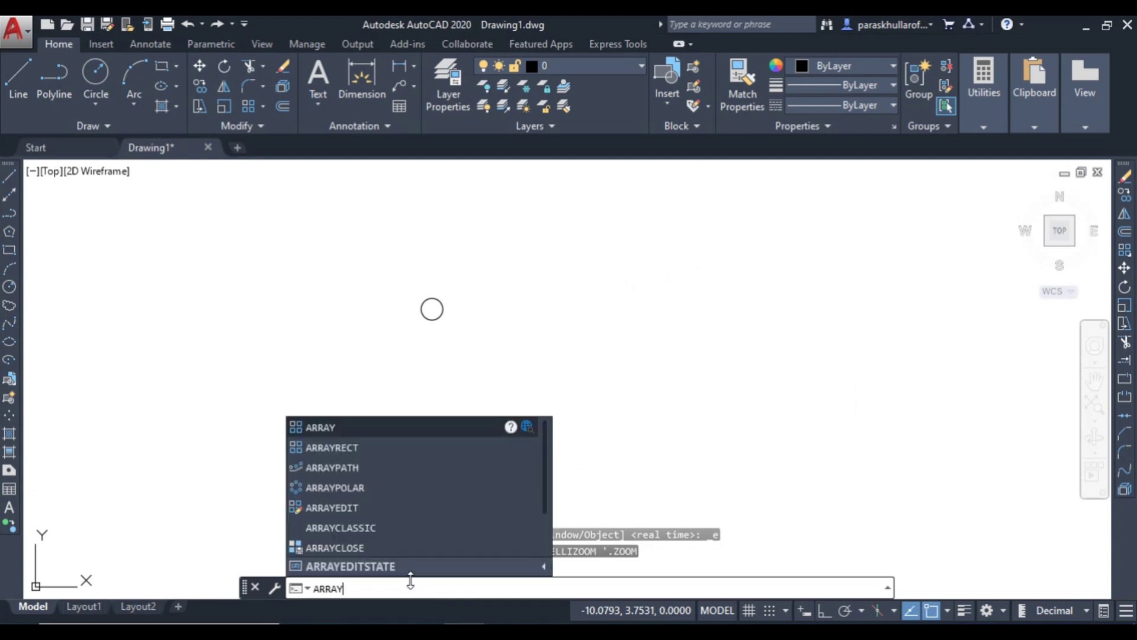
key("Return")
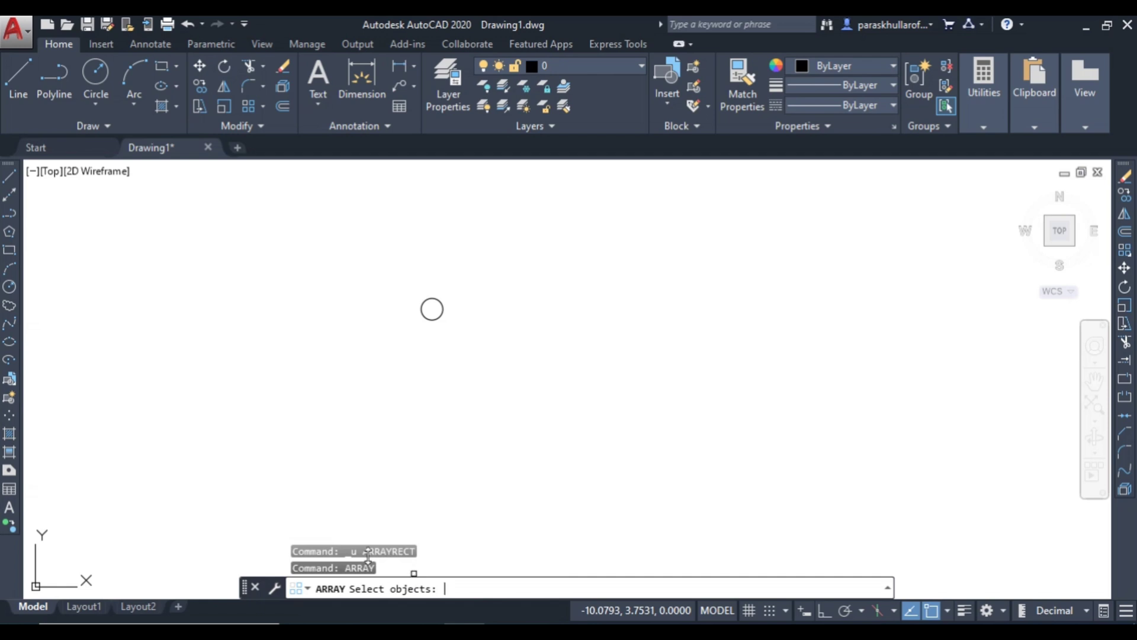
middle_click_drag(436, 306, 578, 326)
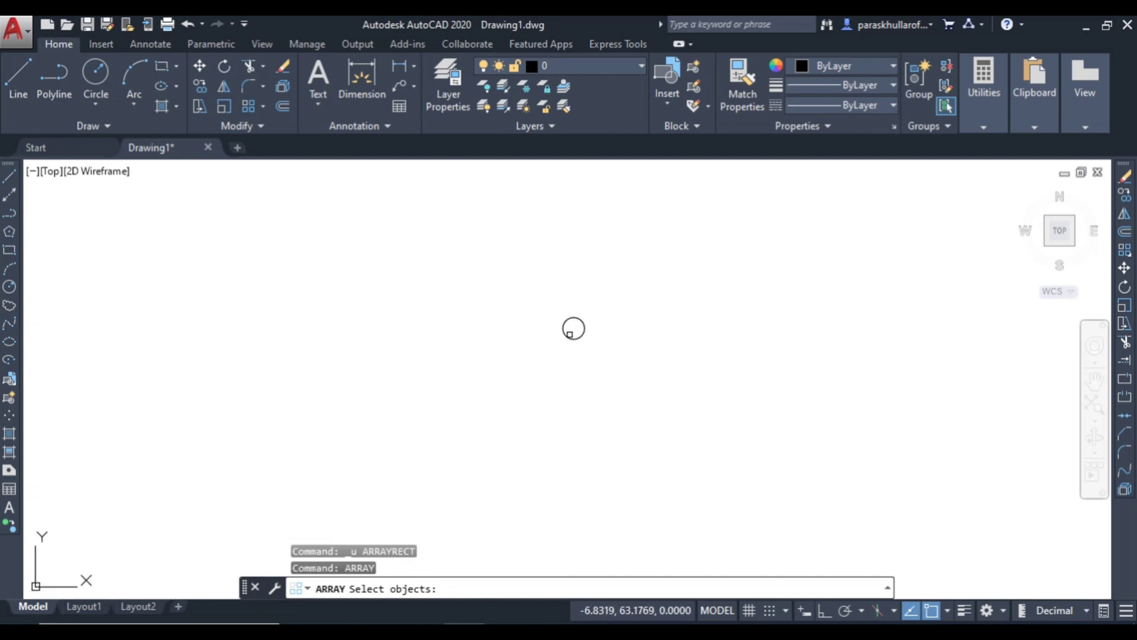
left_click(566, 335)
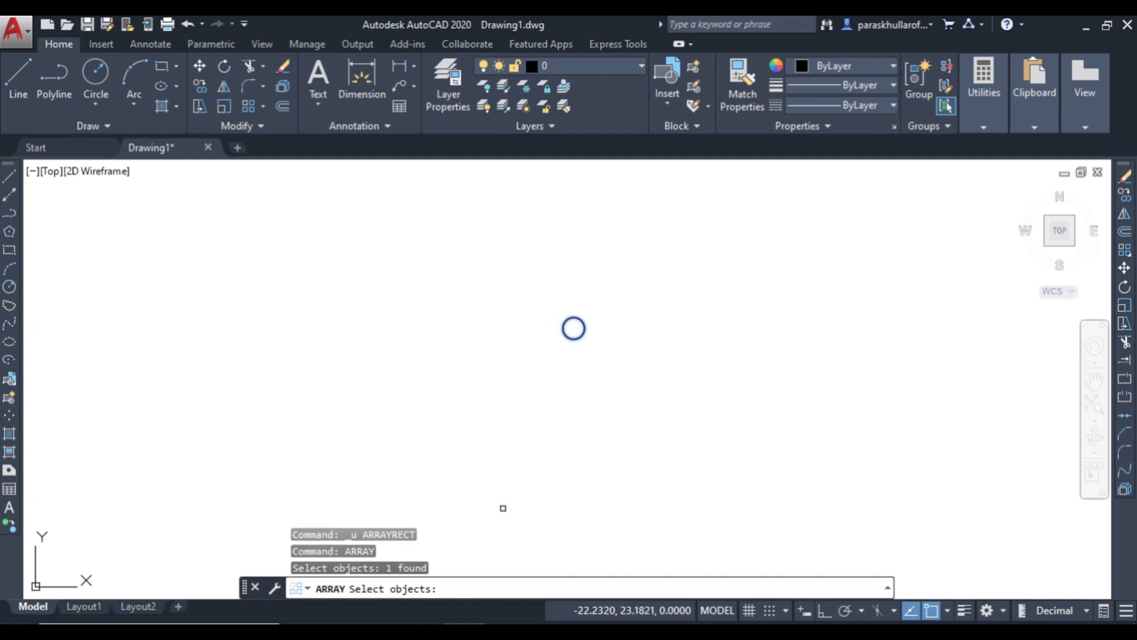
key("Return")
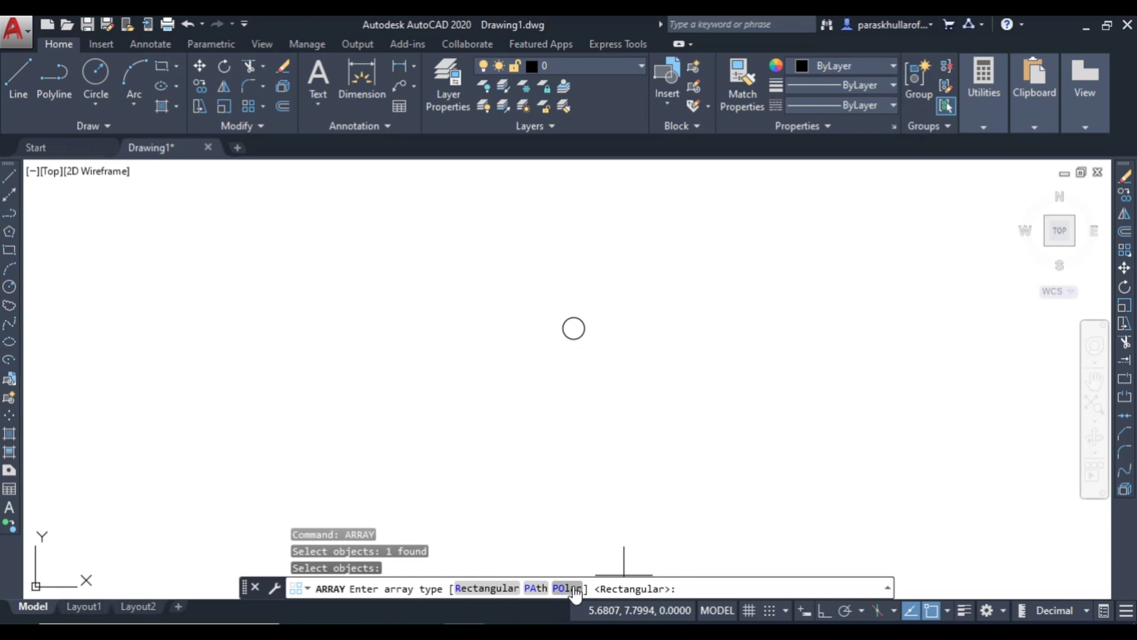
left_click(574, 589)
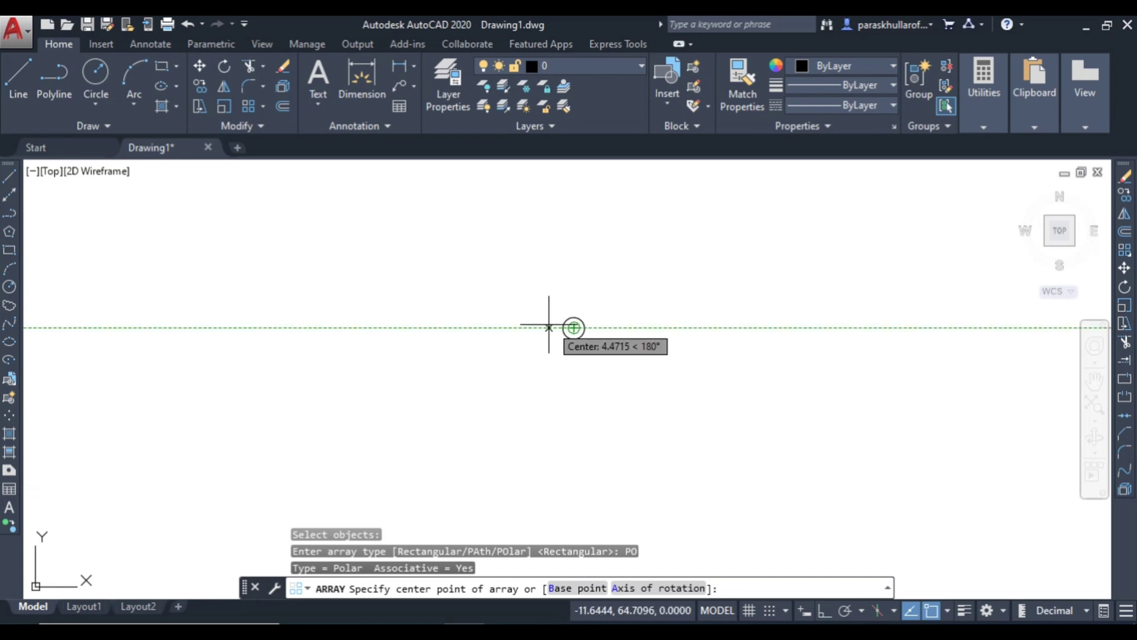
middle_click_drag(507, 327, 607, 393)
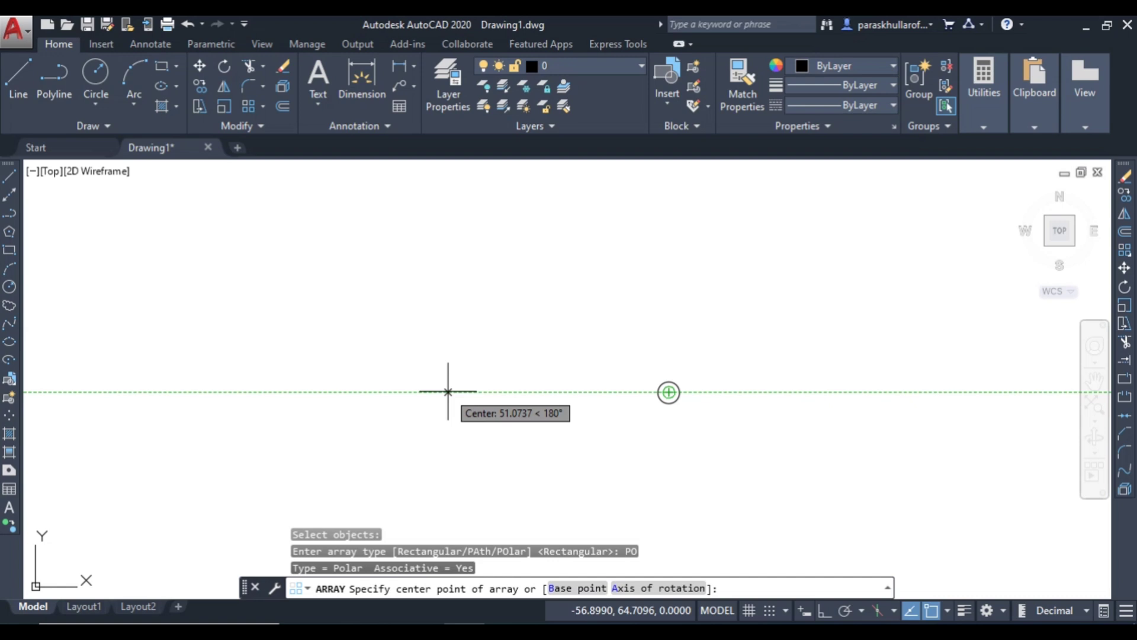
left_click(448, 392)
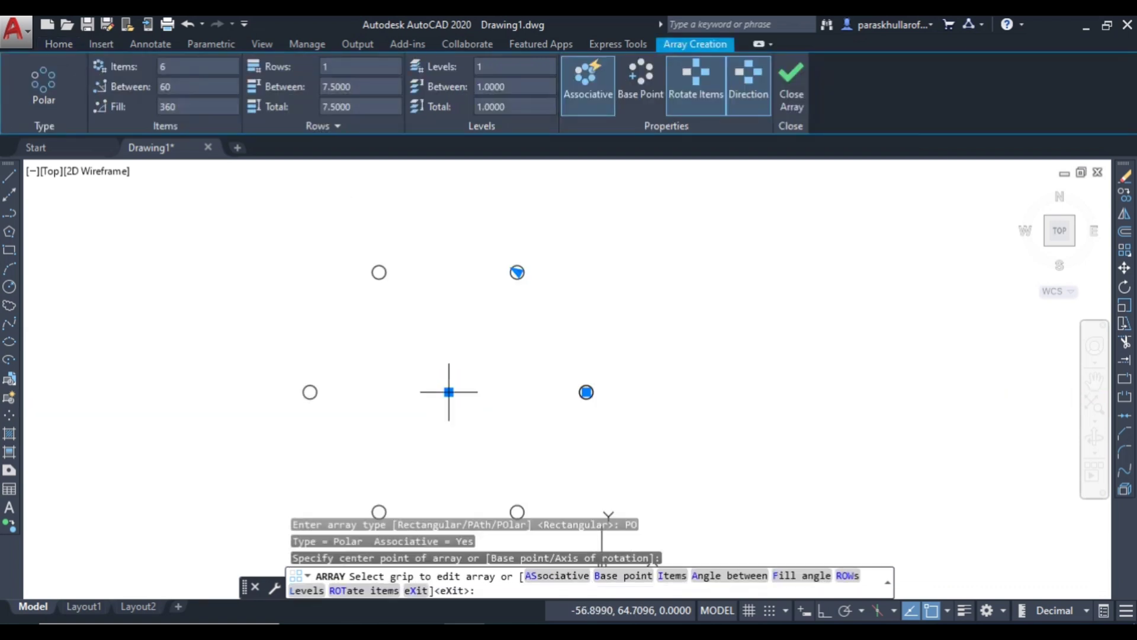
middle_click_drag(469, 363, 504, 314)
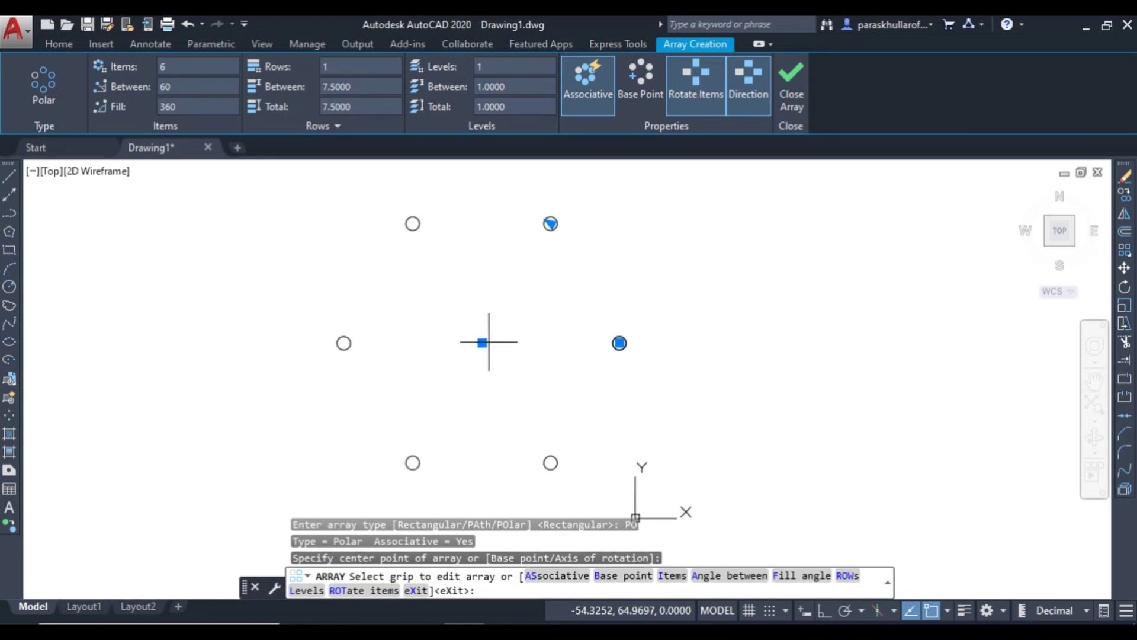
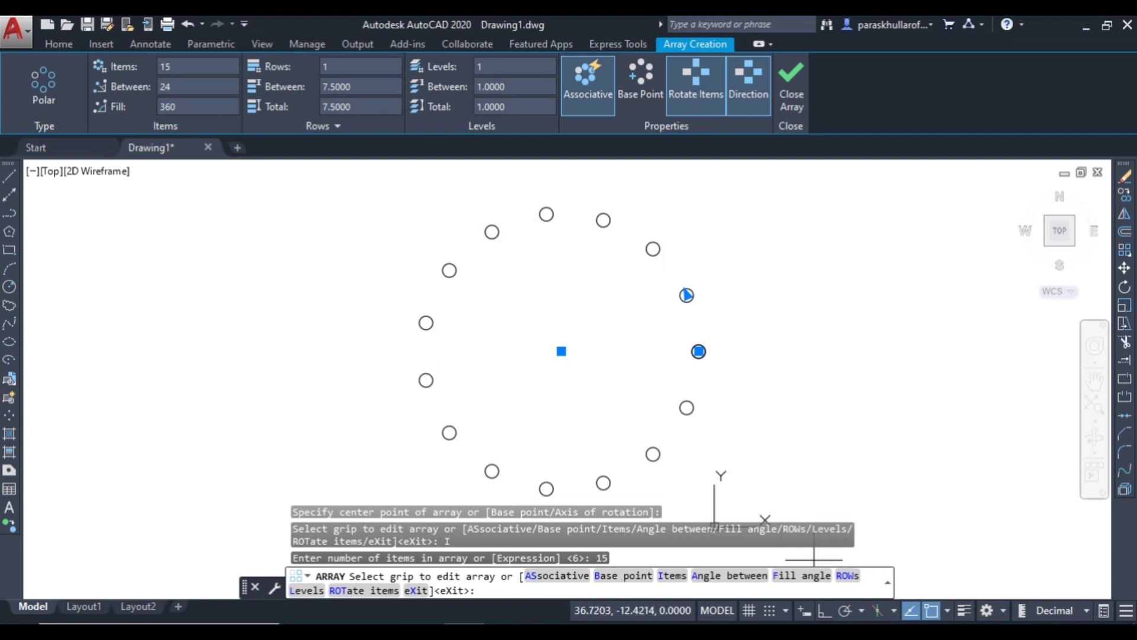
Try a 270-degree fill angle on the polar array, set it to 180 degrees, and finish the array.
left_click(794, 578)
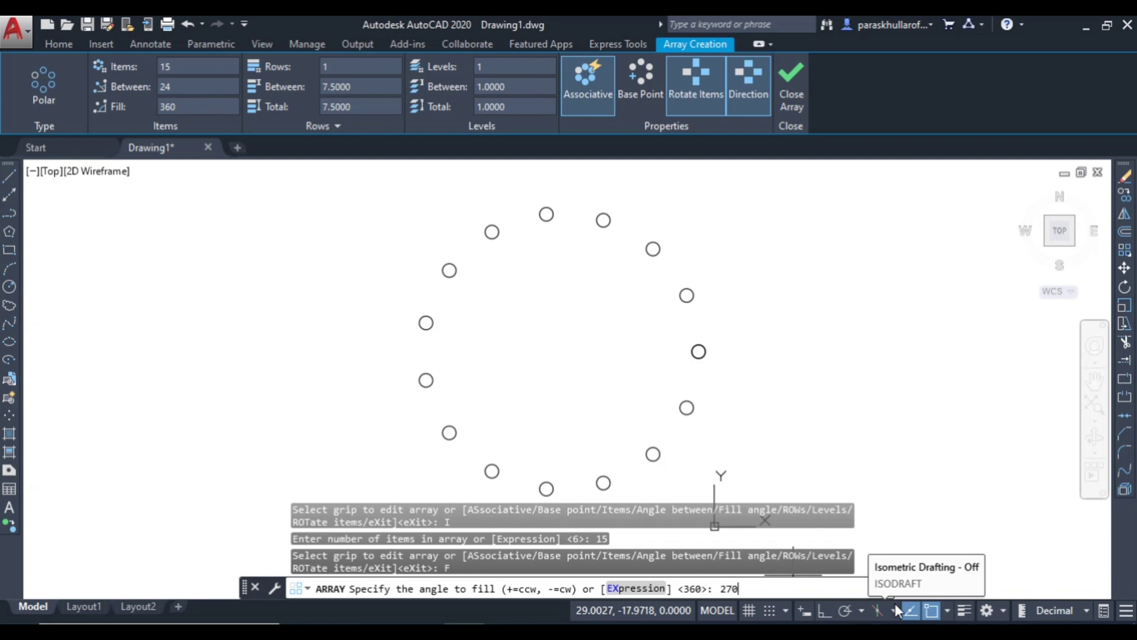
key("Return")
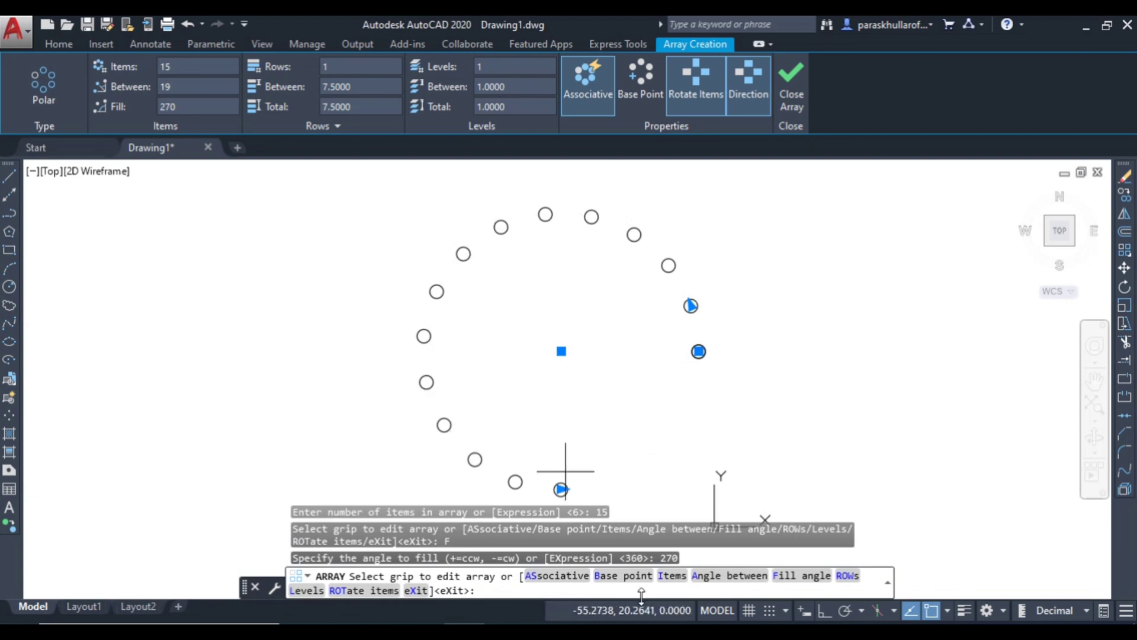
left_click(793, 577)
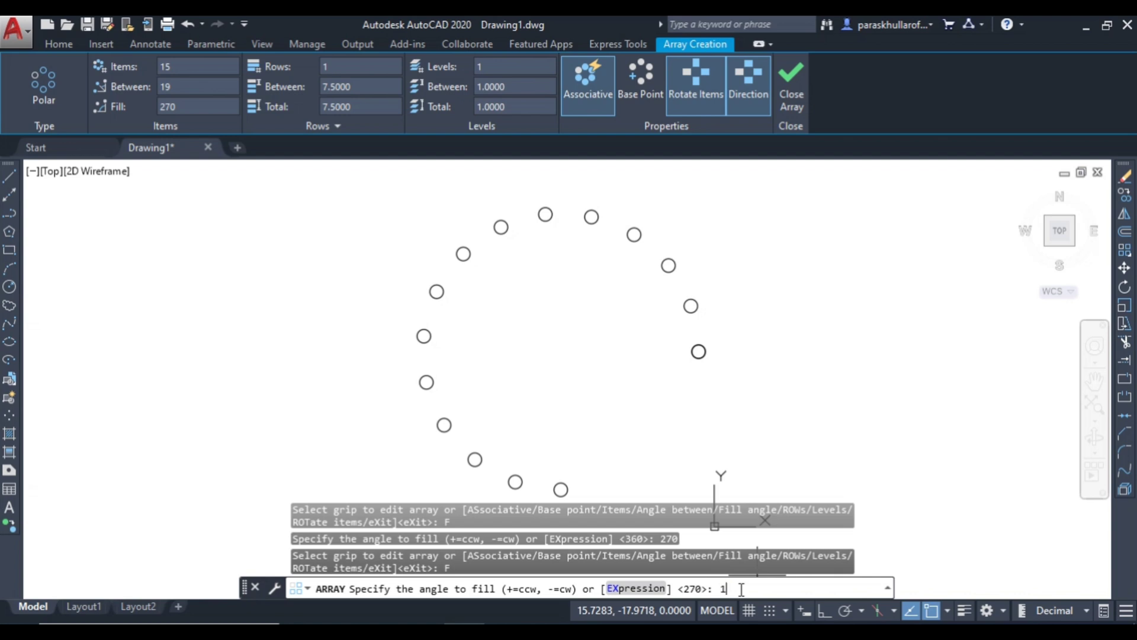
key("Return")
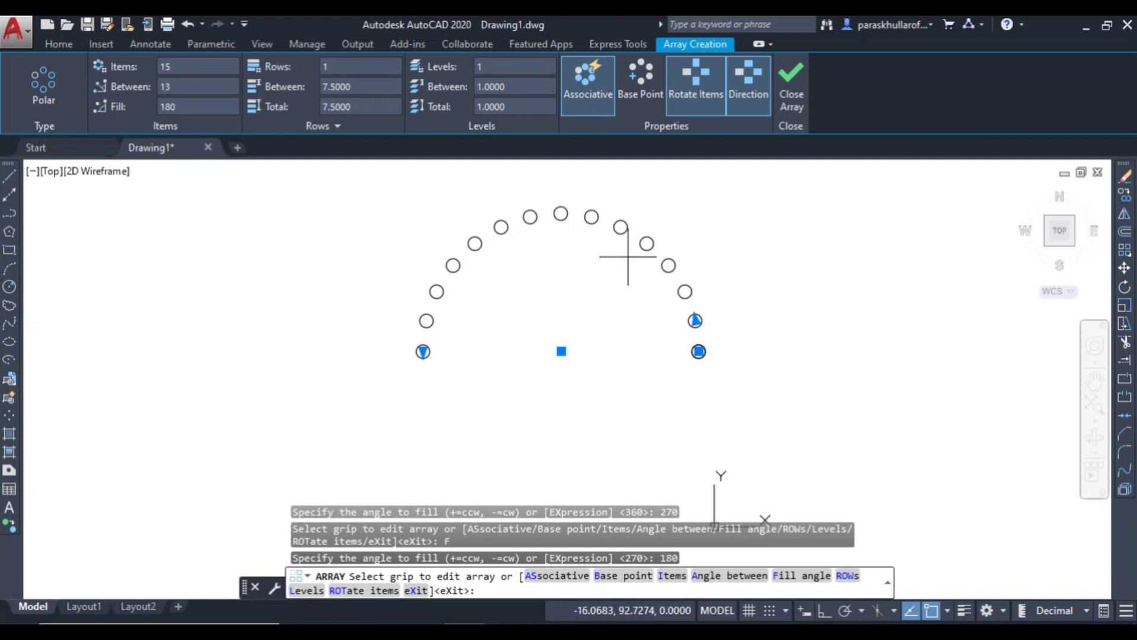
left_click(796, 88)
Delete the half-circle polar array to leave the drawing empty.
scroll(816, 308, "up", 3)
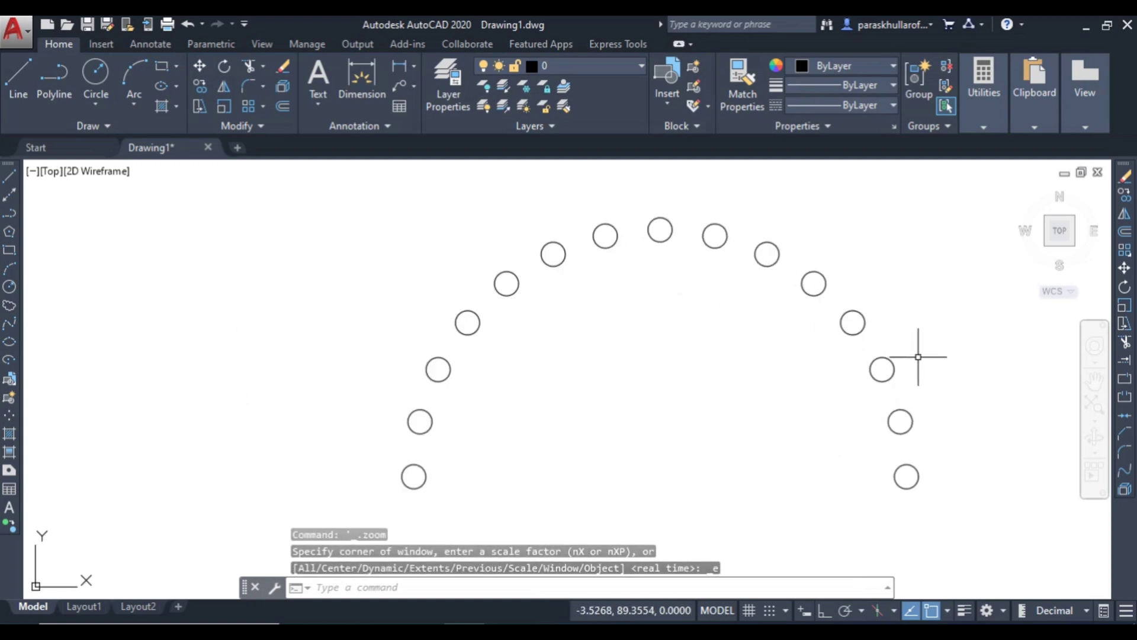
middle_click_drag(944, 376, 901, 373)
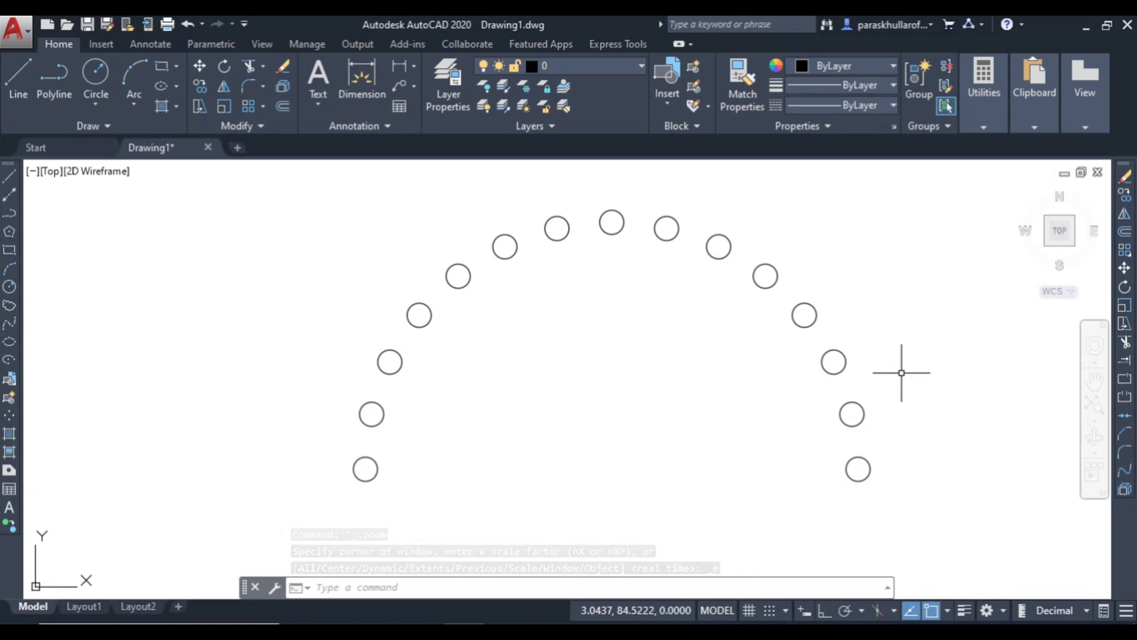
key("ctrl+a")
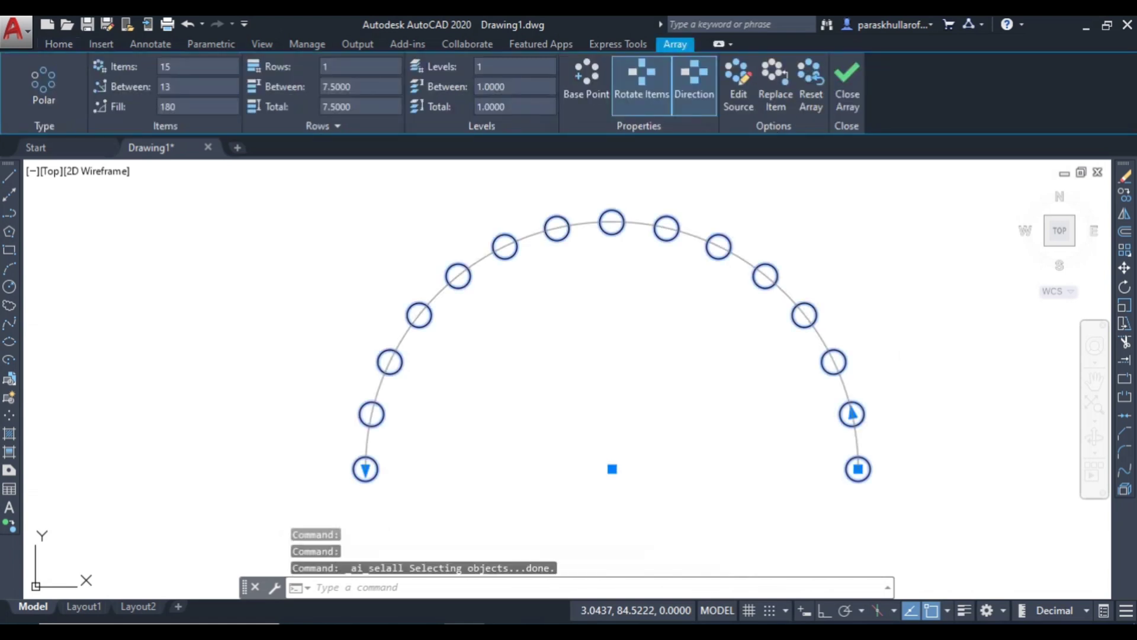
key("Delete")
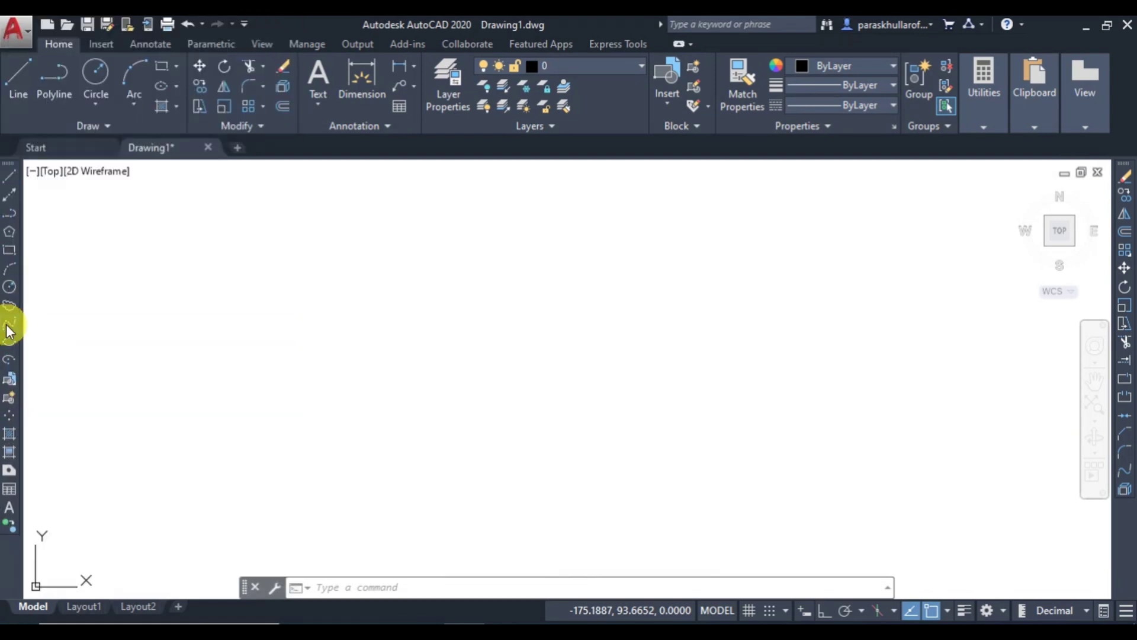
Draw an open wavy spline through five points, rising to a crest, dipping, and curling back at its far end.
left_click(8, 324)
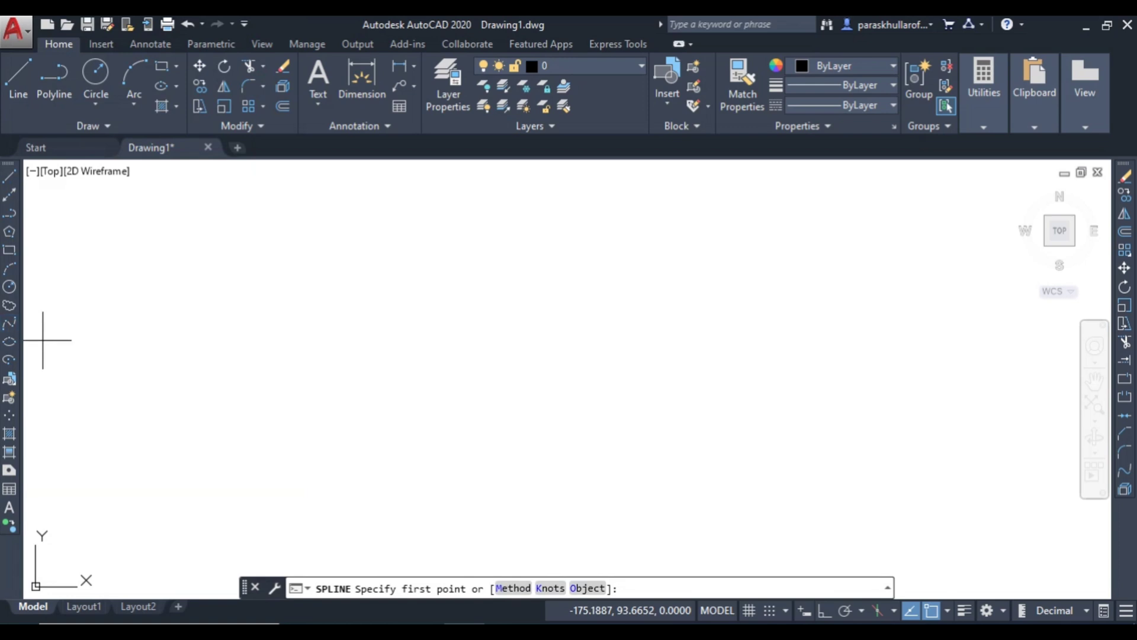
left_click(169, 418)
left_click(363, 276)
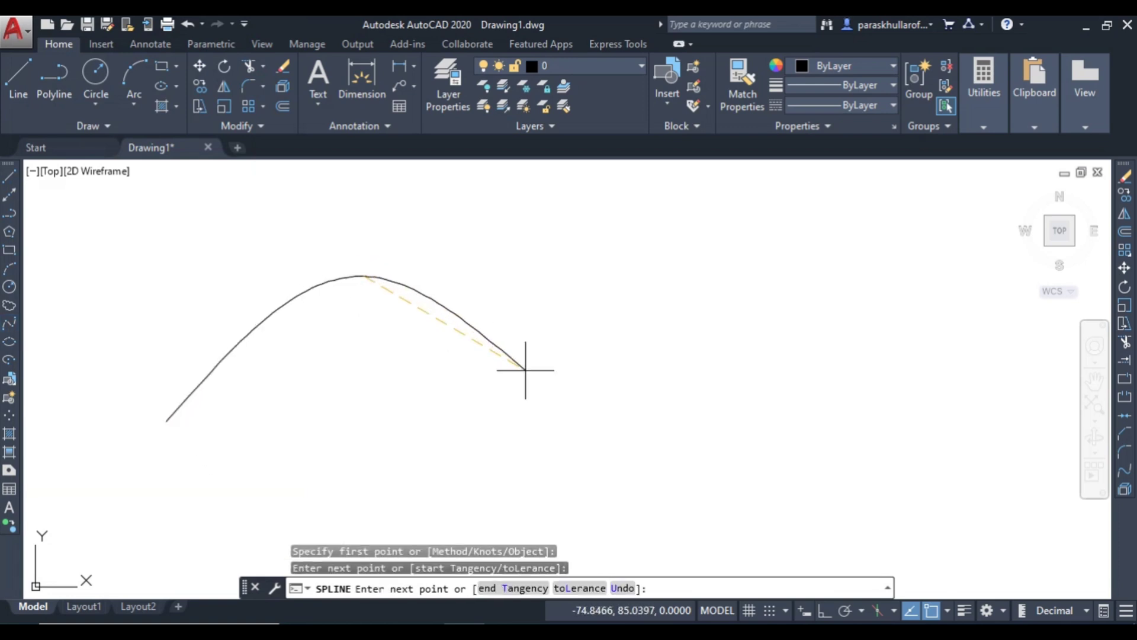
left_click(688, 436)
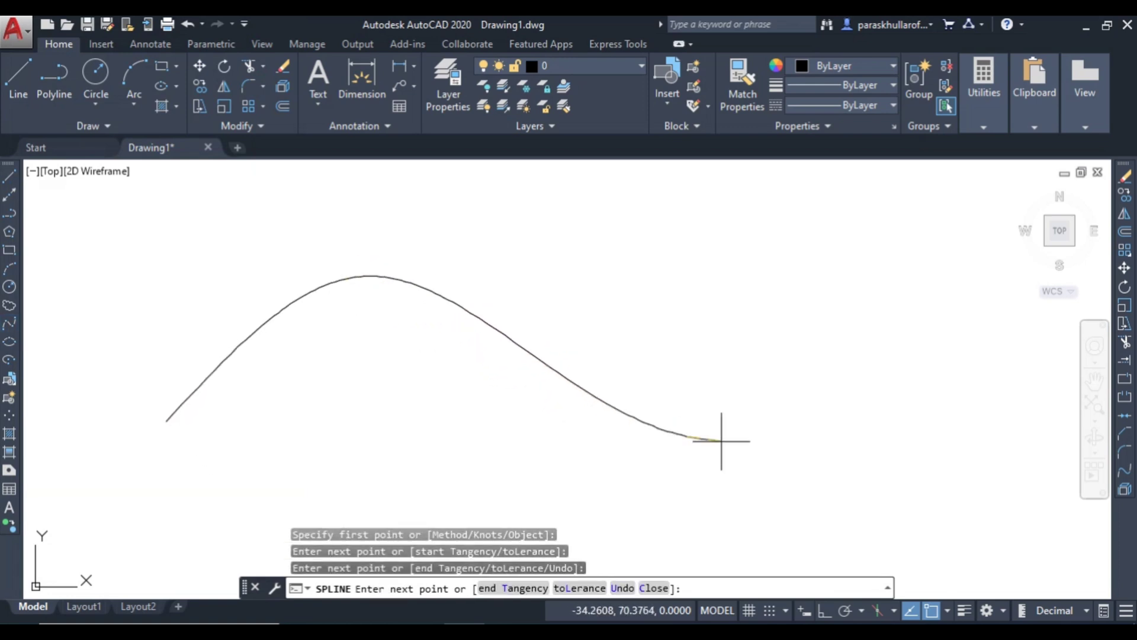
left_click(979, 298)
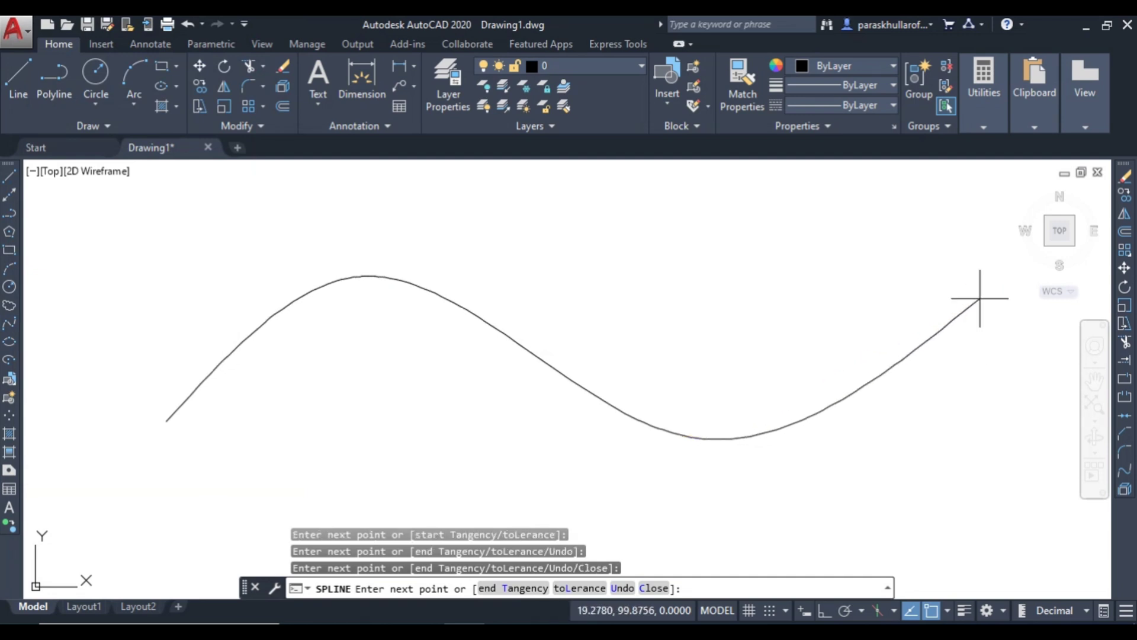
left_click(900, 186)
right_click(773, 261)
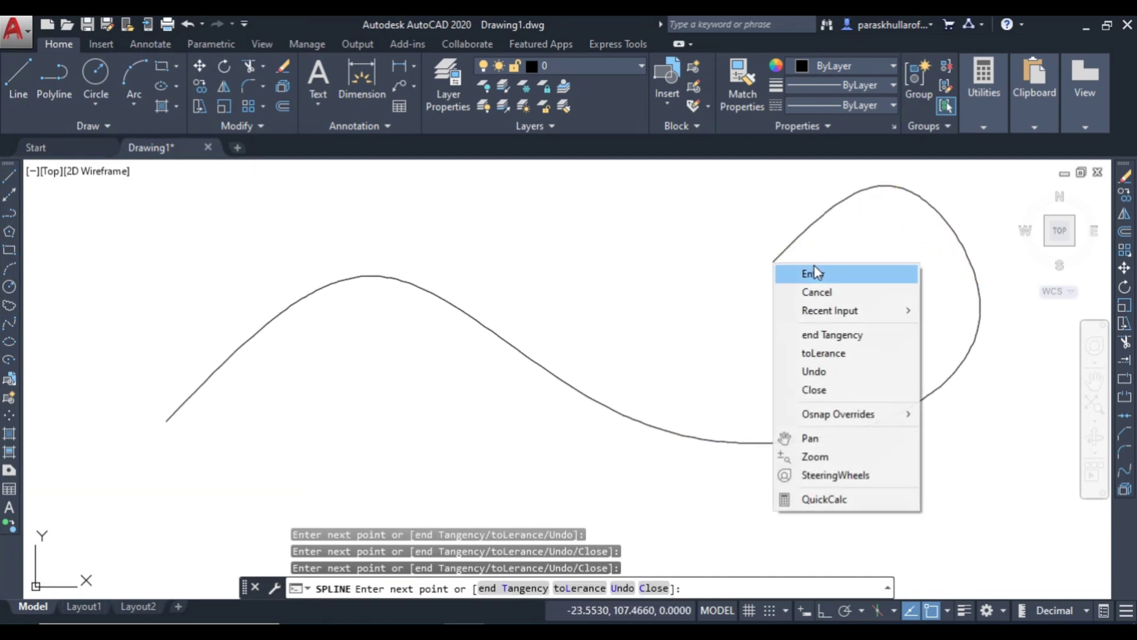
left_click(813, 271)
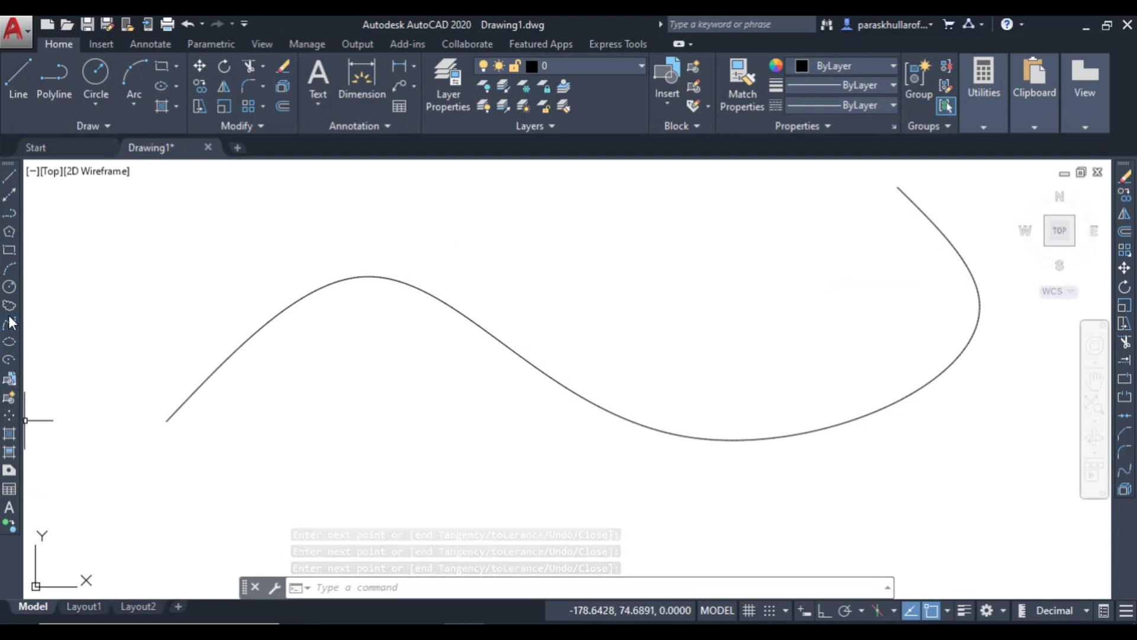
Draw a circle with a radius of about 3 units centered on the spline's lower starting endpoint.
left_click(8, 286)
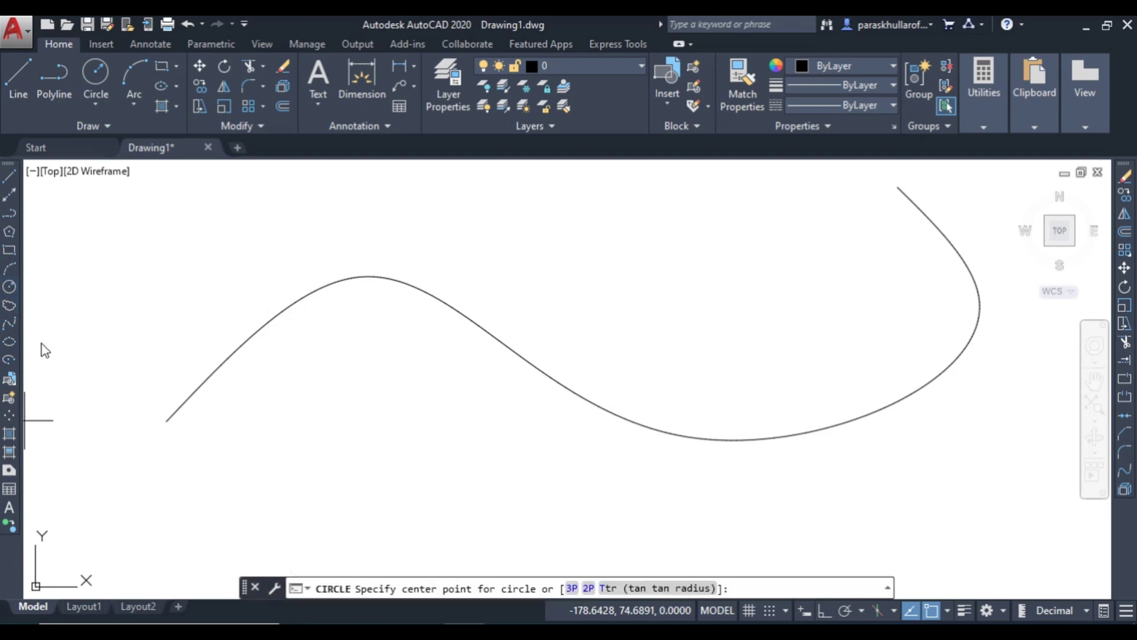
left_click(165, 421)
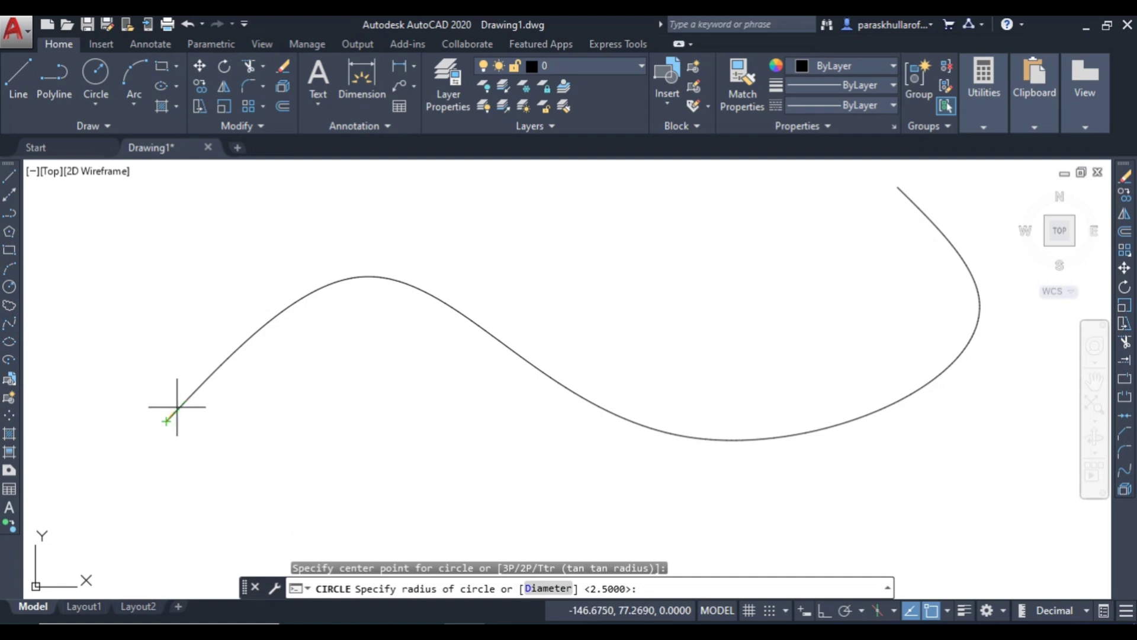
left_click(172, 408)
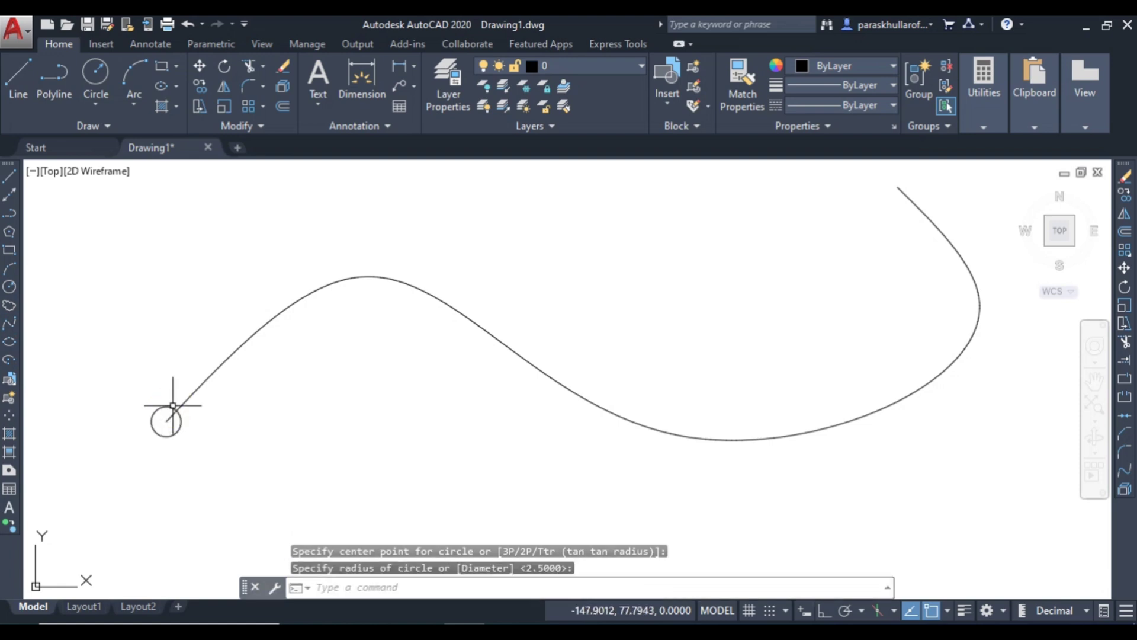
Create a path array (ARRAYPATH) of the circle using the spline as the path curve.
left_click(482, 583)
type("array")
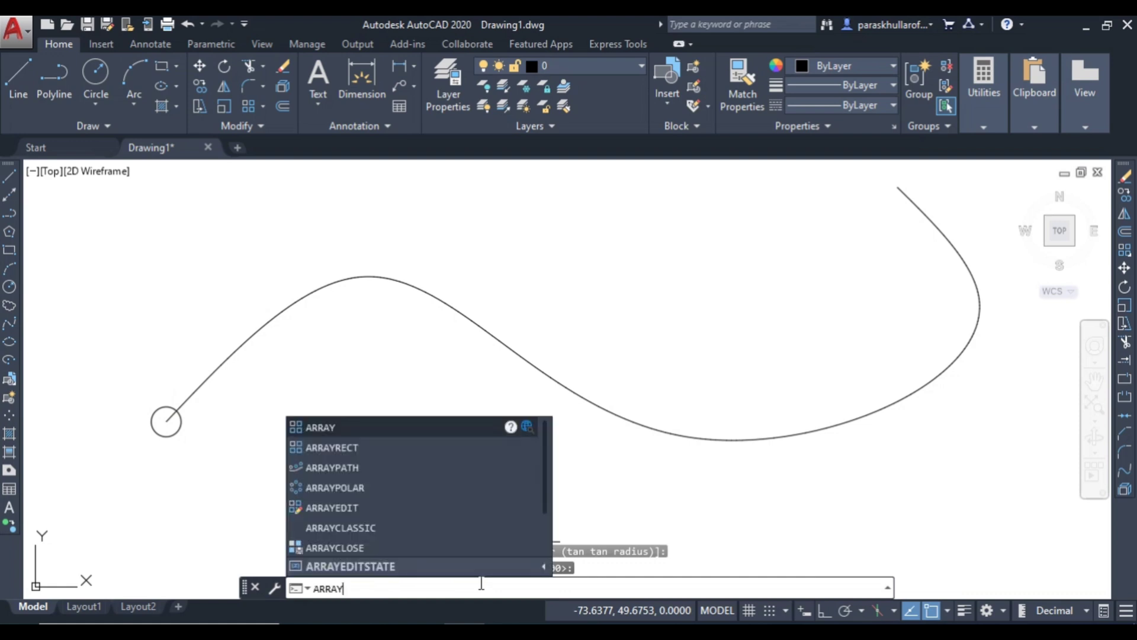
left_click(354, 470)
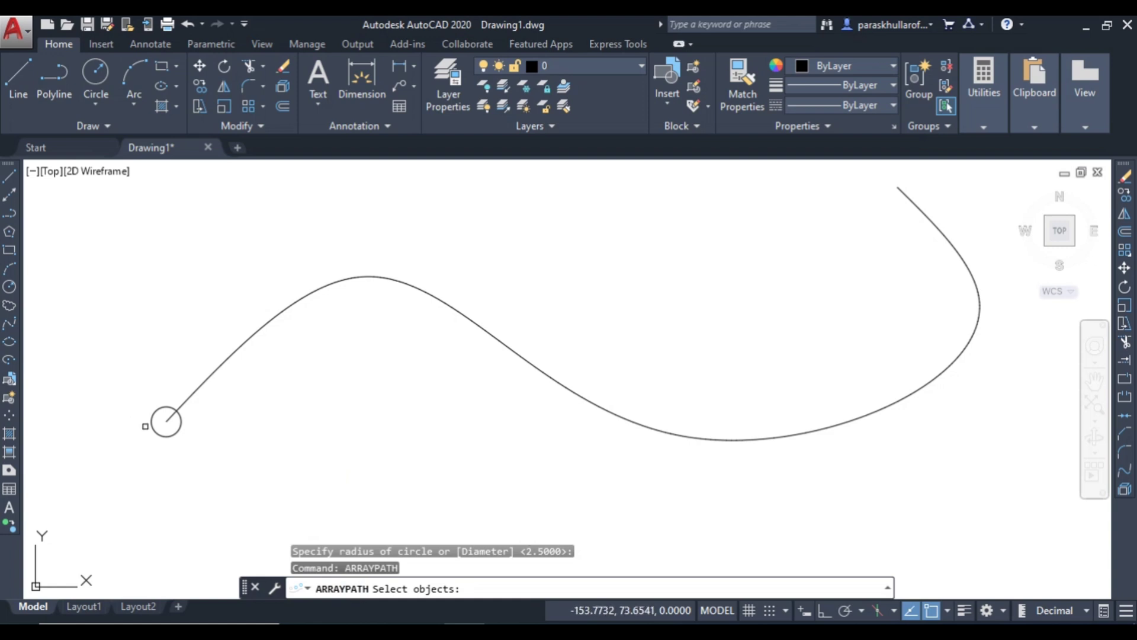
left_click(153, 425)
key("Return")
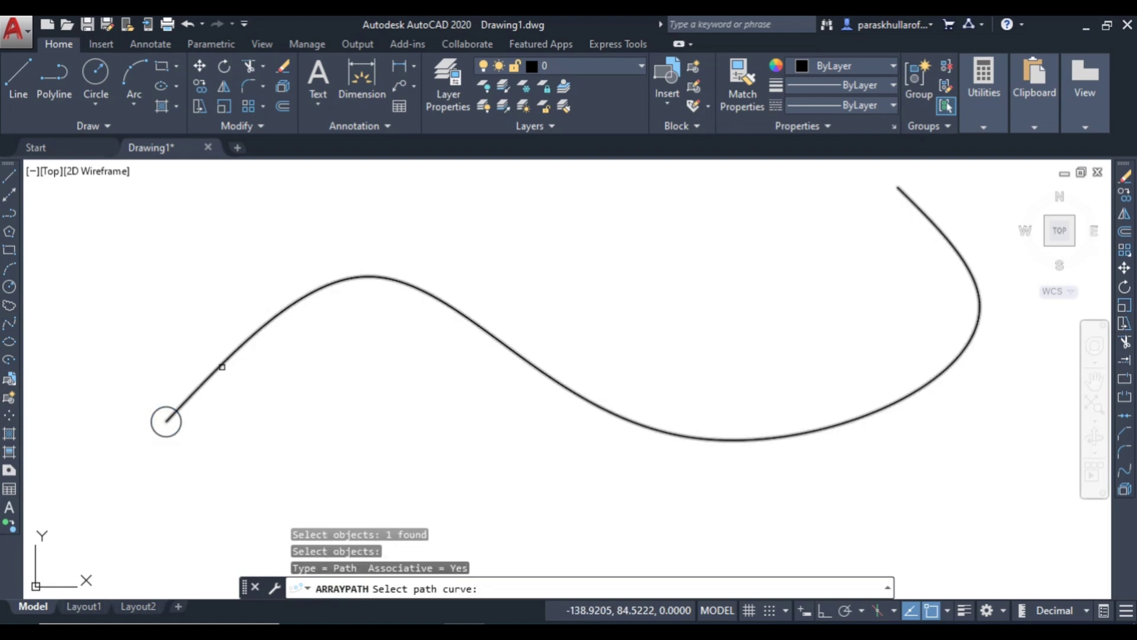
left_click(234, 353)
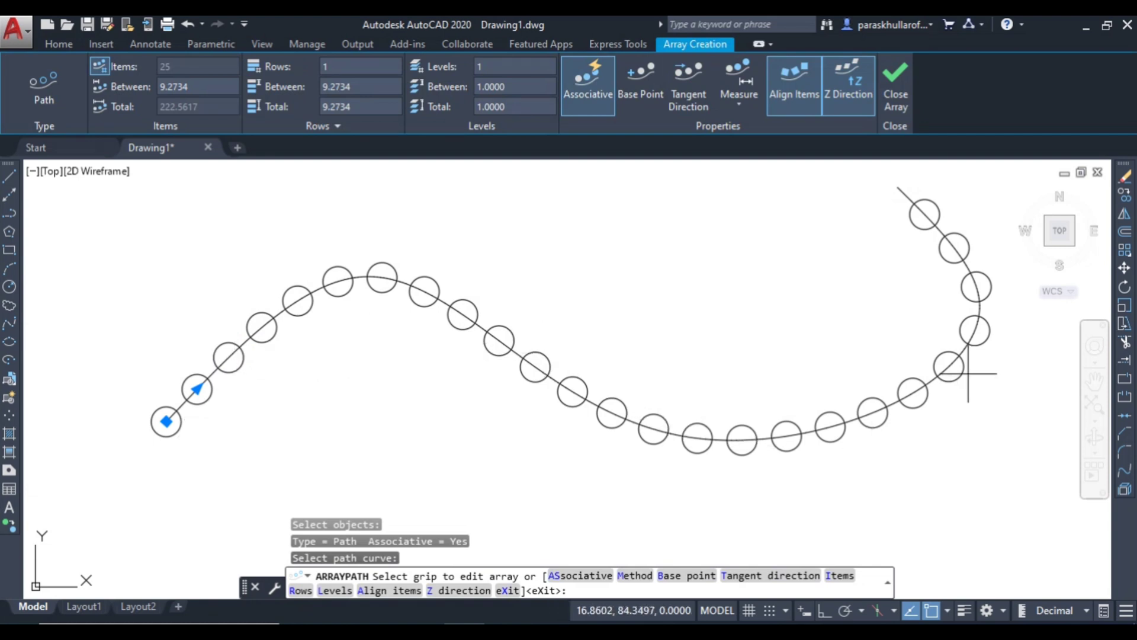
Set the path array to 25 items spaced 8 apart along the spline and finish the array.
left_click(842, 576)
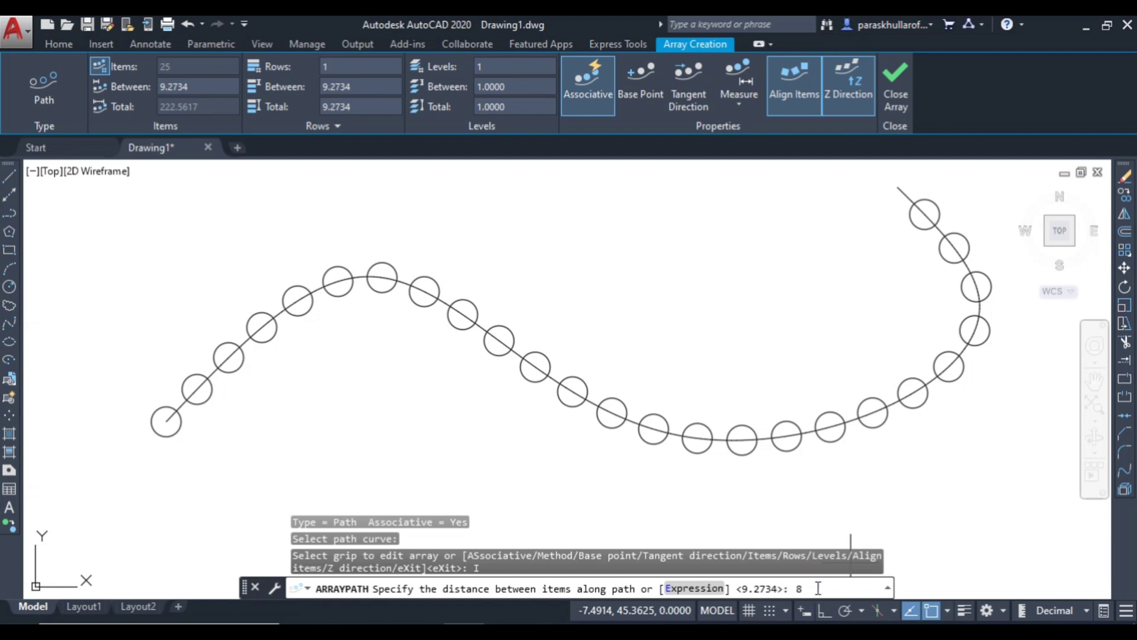
key("Return")
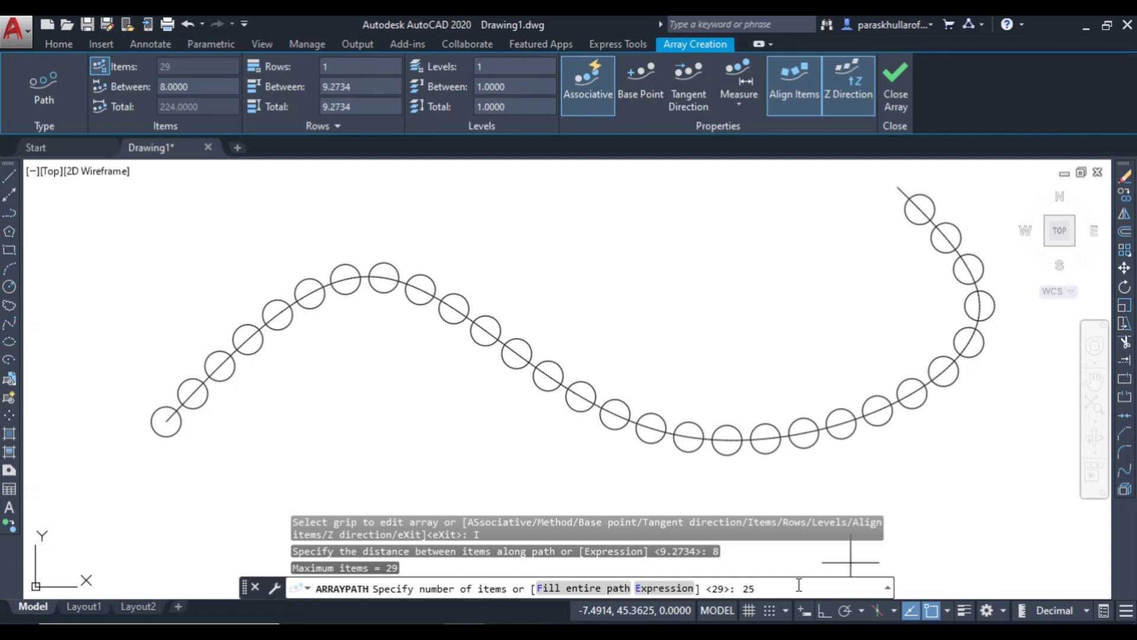
key("Return")
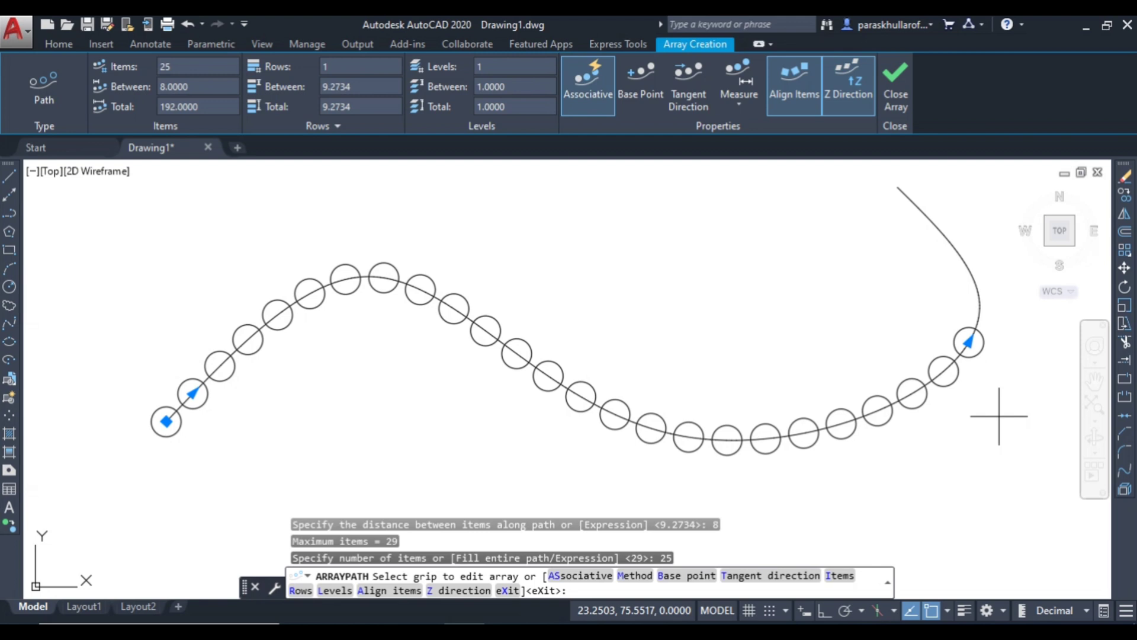
key("Return")
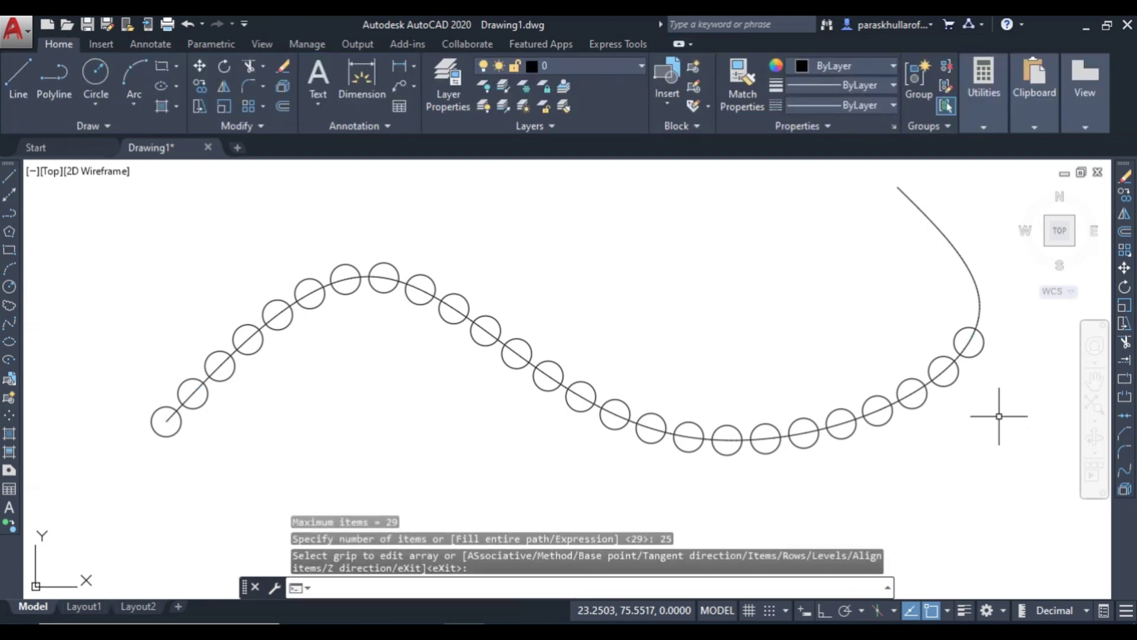